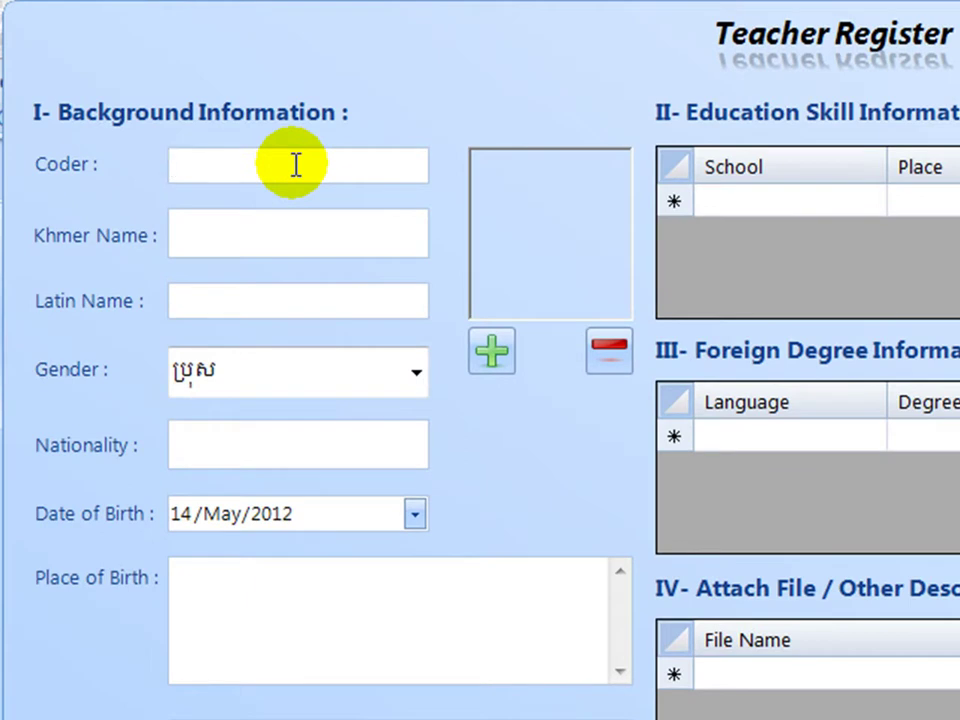
Enter teacher code 001 and the teacher's Khmer name.
text(001)
click(275, 241)
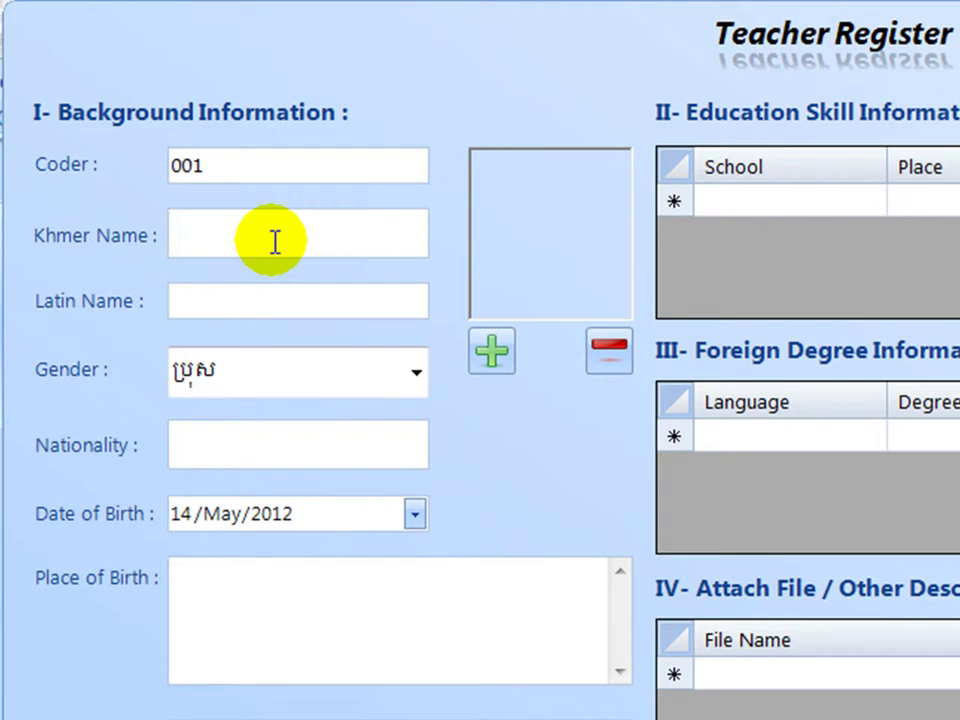
text(េ)
text(ផ ែ)
key(BackSpace)
text(សារេត)
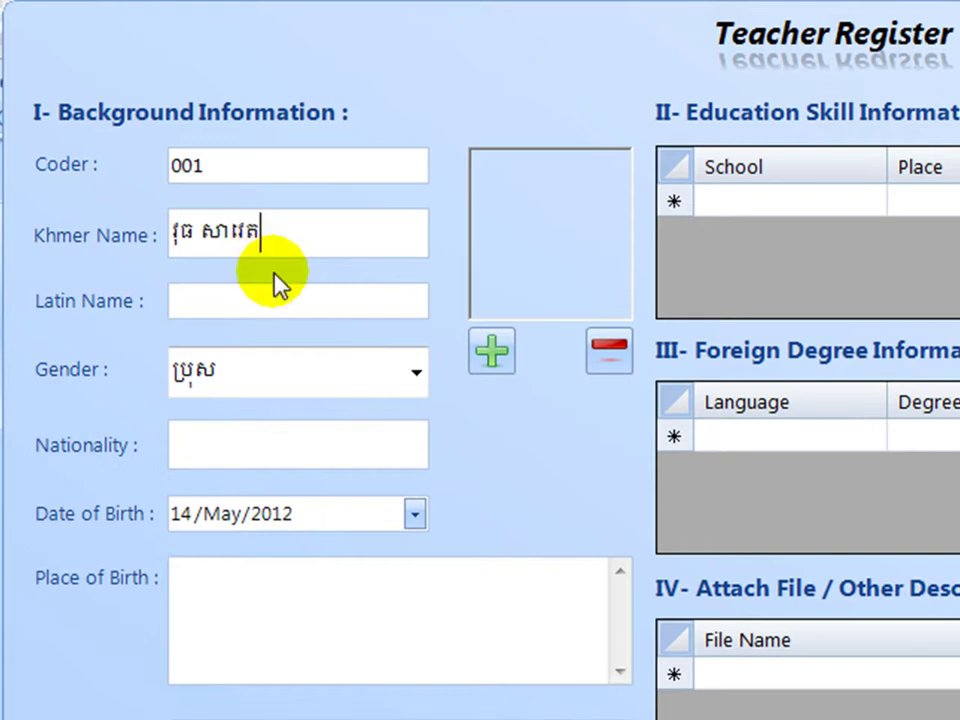
Fill in the teacher's Latin name and set nationality to ខ្មែរ (Khmer).
click(275, 303)
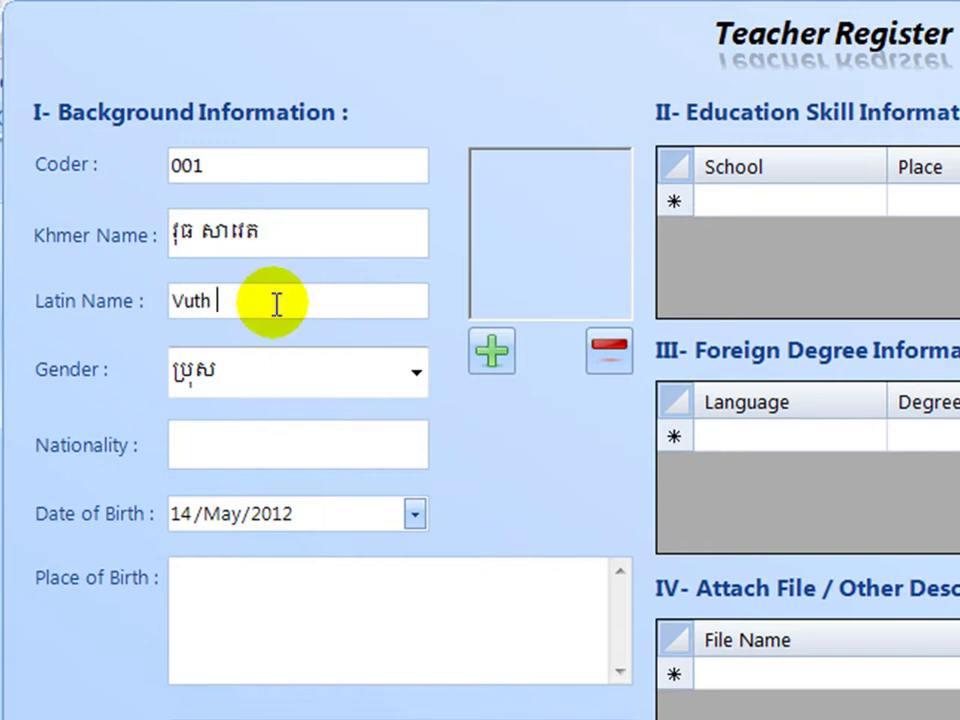
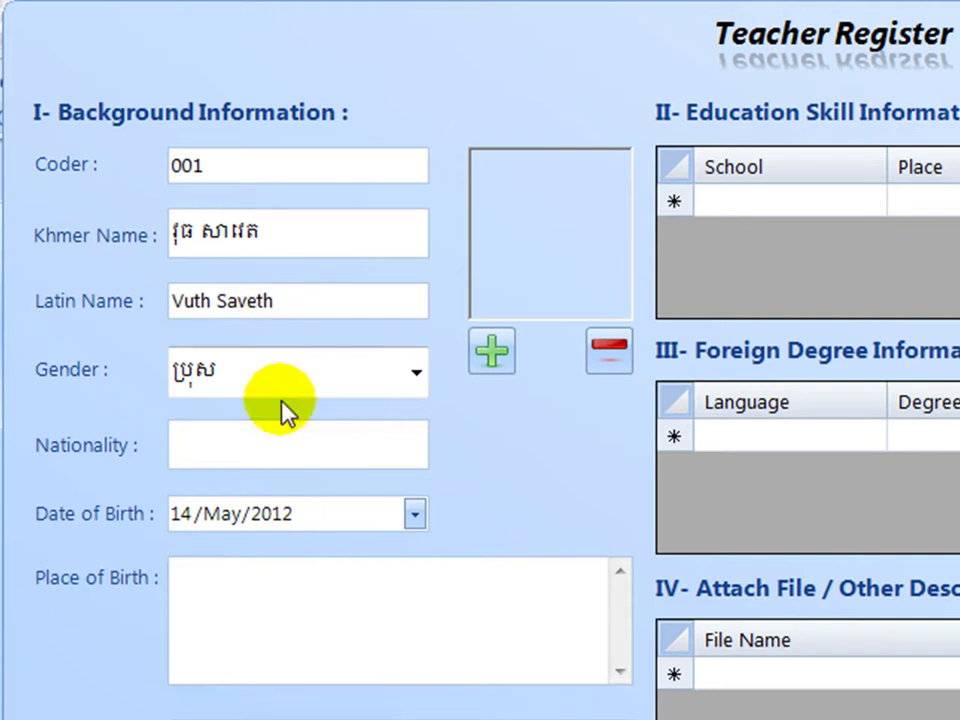
click(293, 430)
text(x)
key(BackSpace)
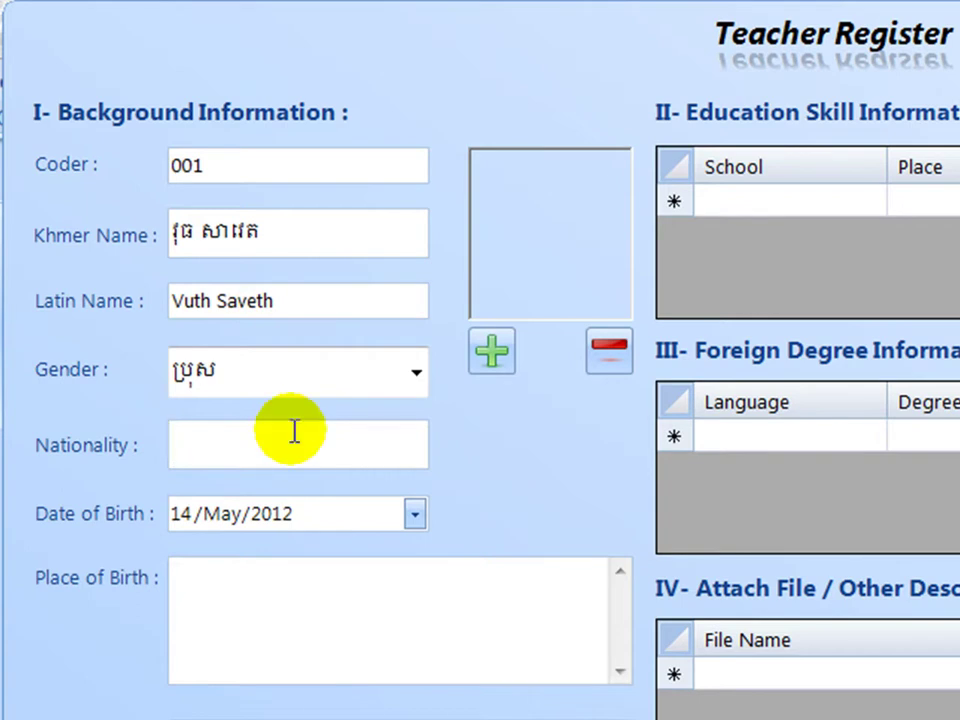
text(ខ្មែរ)
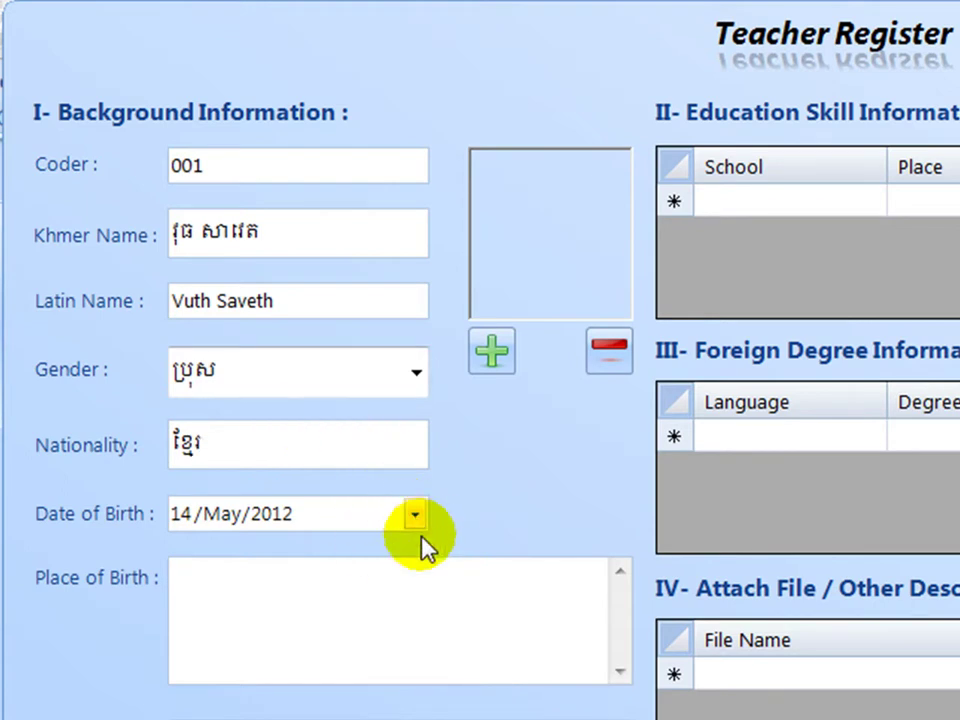
Move through the Place of Birth, Address, Telephone and Email fields without filling them.
click(399, 626)
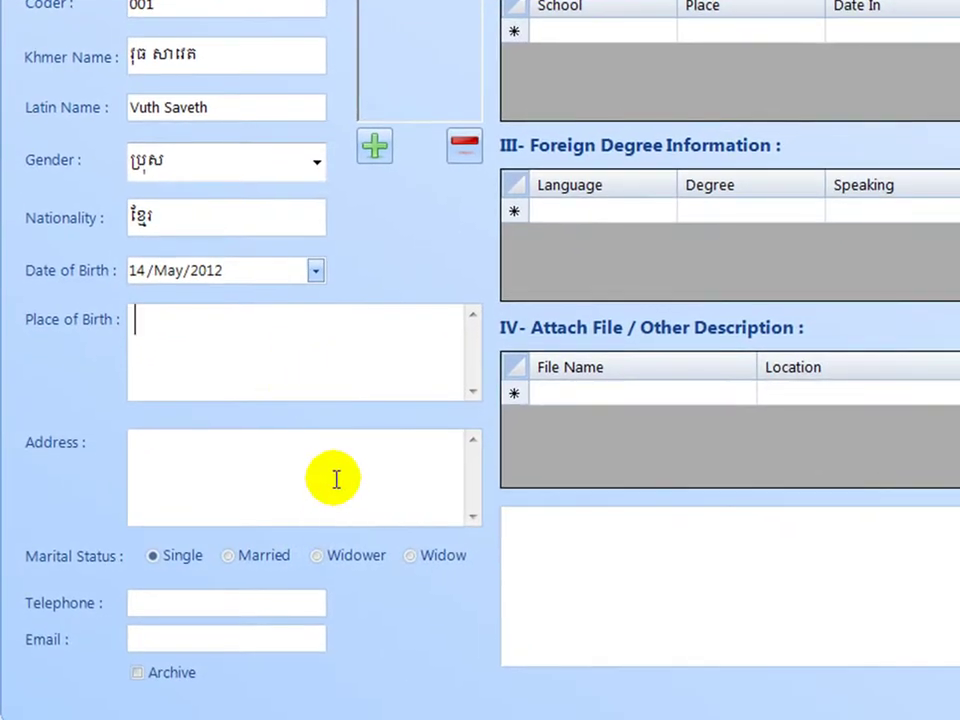
click(336, 479)
click(229, 606)
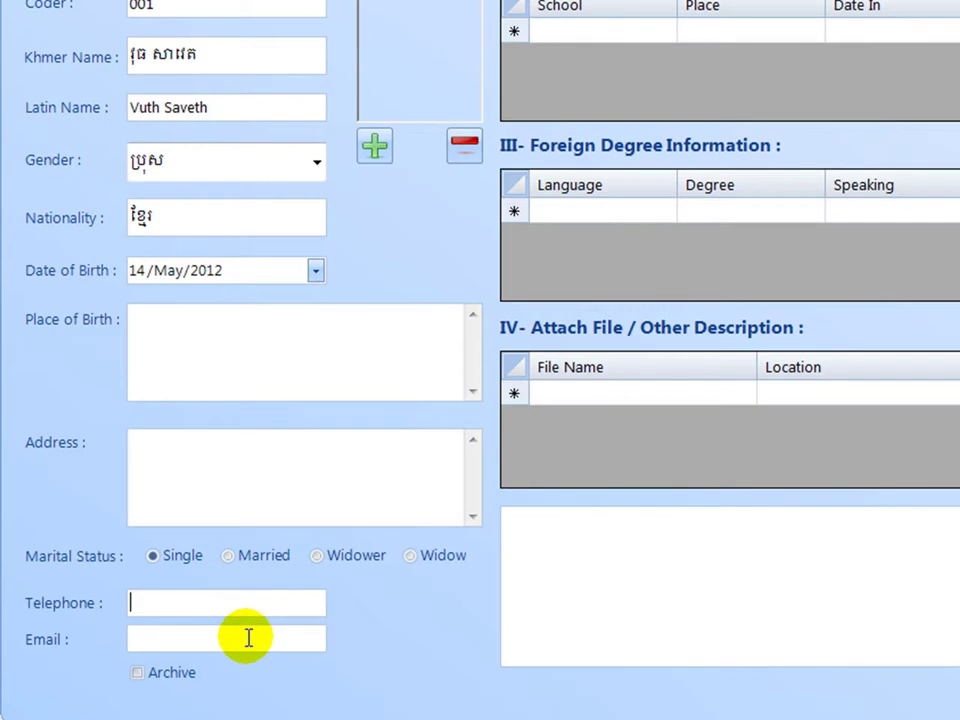
click(248, 638)
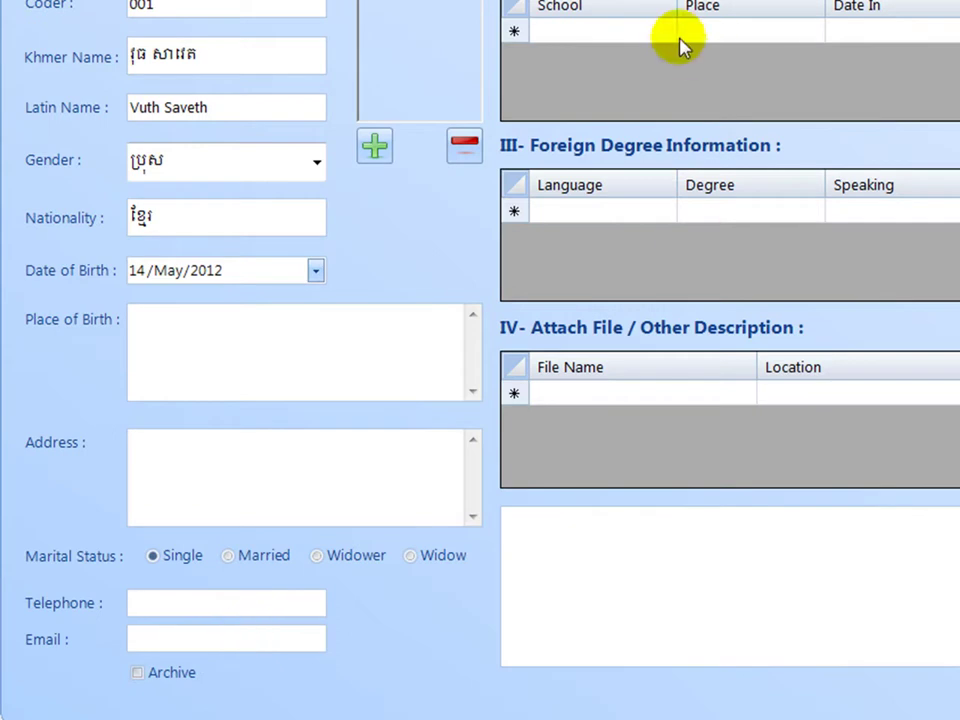
Start a new education row with school BBU and place Battambang.
click(634, 36)
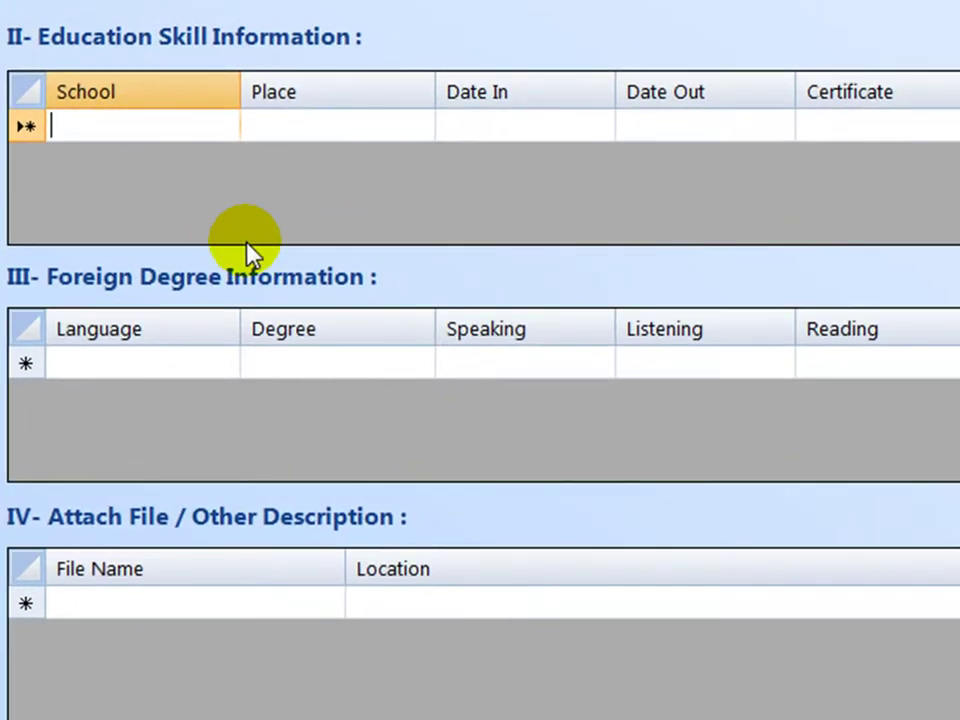
text(BBU)
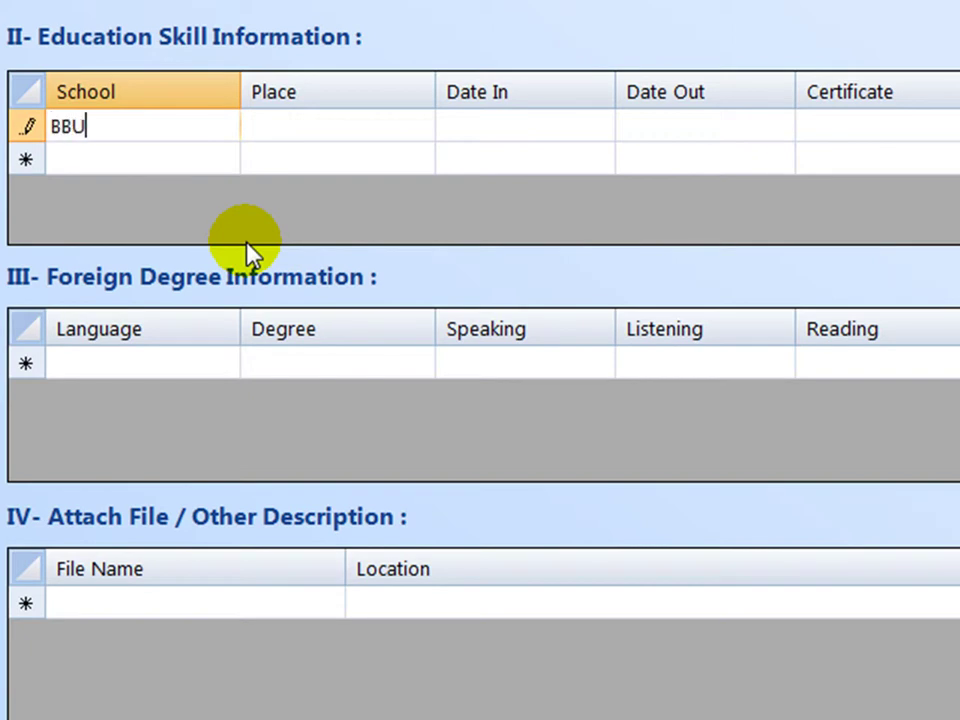
key(Tab)
text(B)
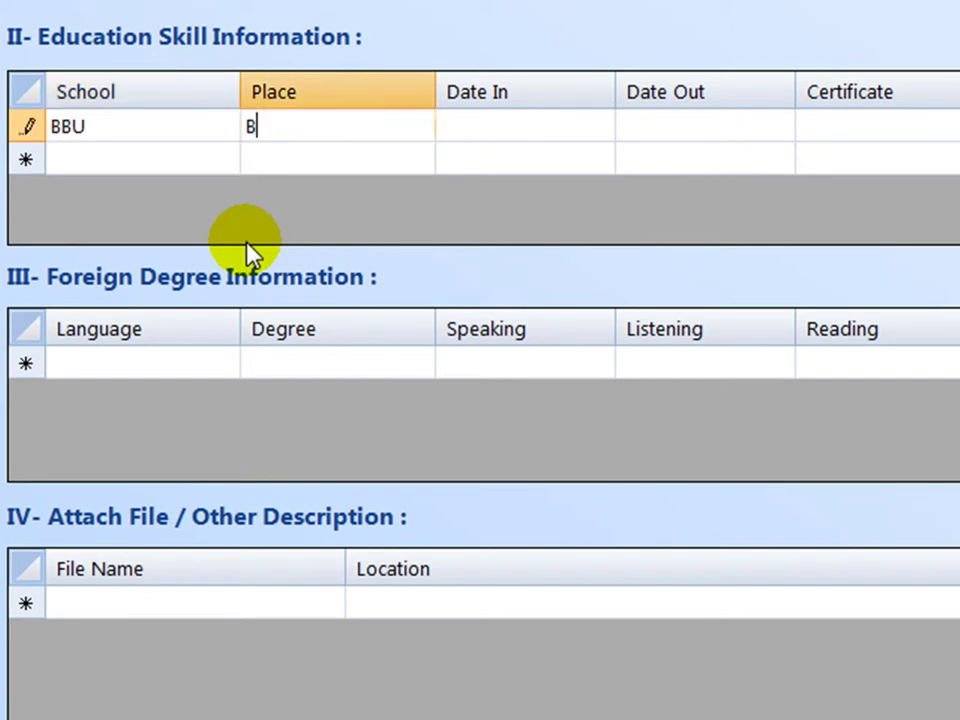
text(attamangn)
key(BackSpace)
key(BackSpace)
key(BackSpace)
key(BackSpace)
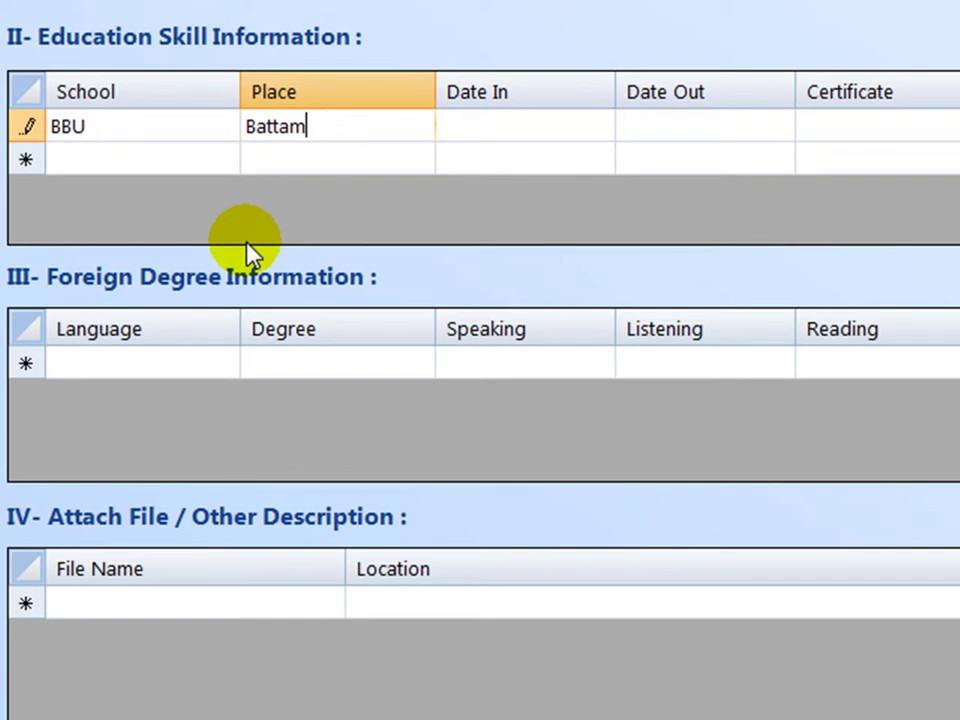
text(bang)
key(Tab)
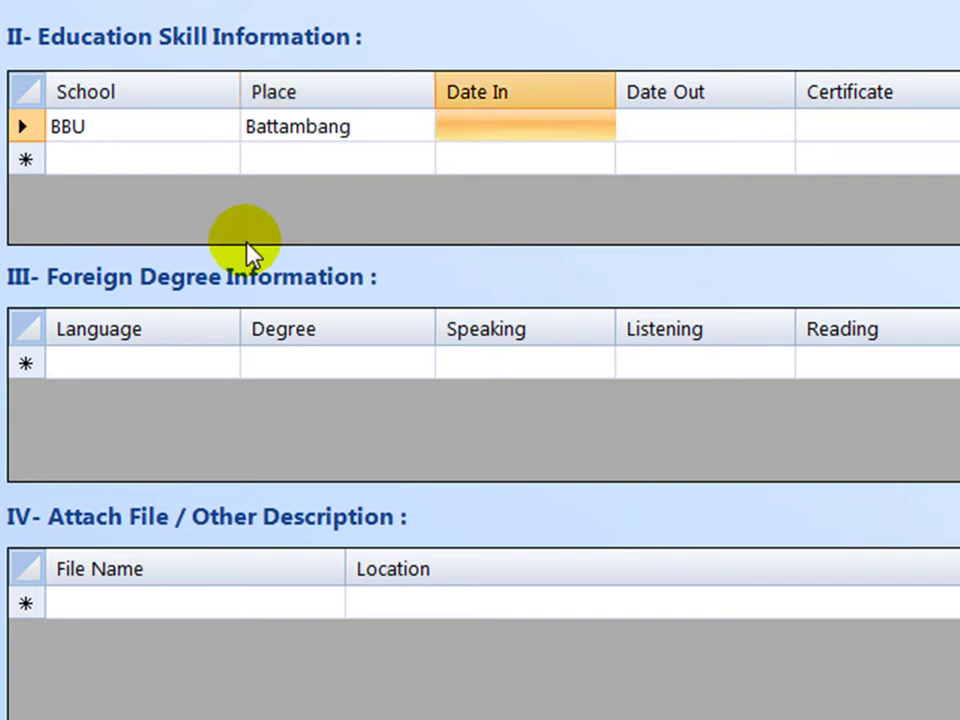
Set the row's Date In to 01/Jan/2009 and Date Out to 01/May/2011.
key(F2)
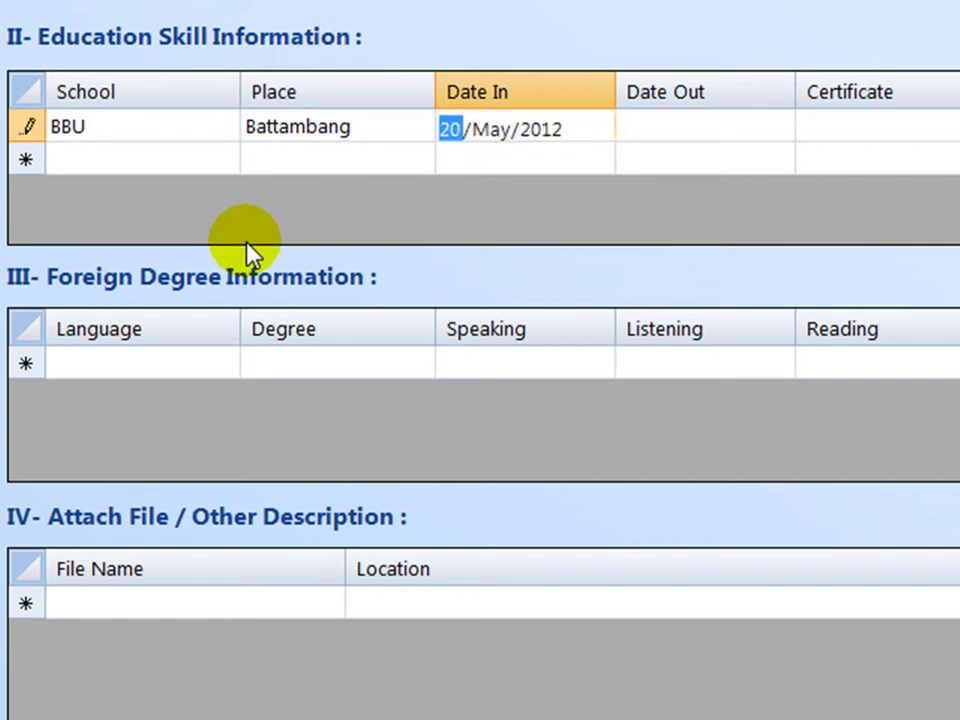
text(0)
key(Right)
key(Right)
key(Left)
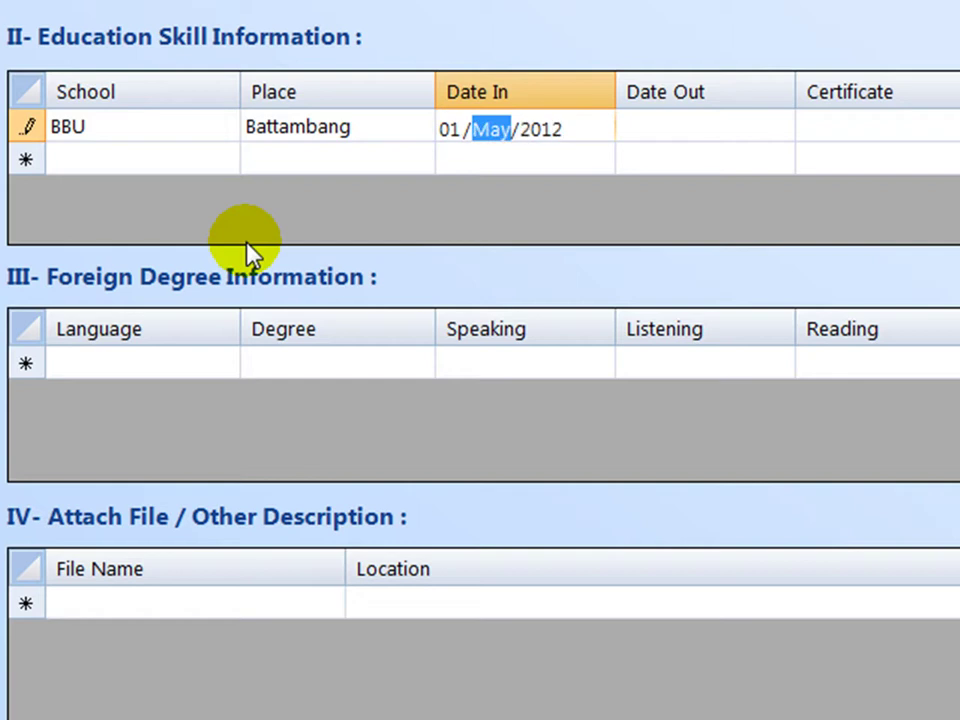
text(1)
key(Right)
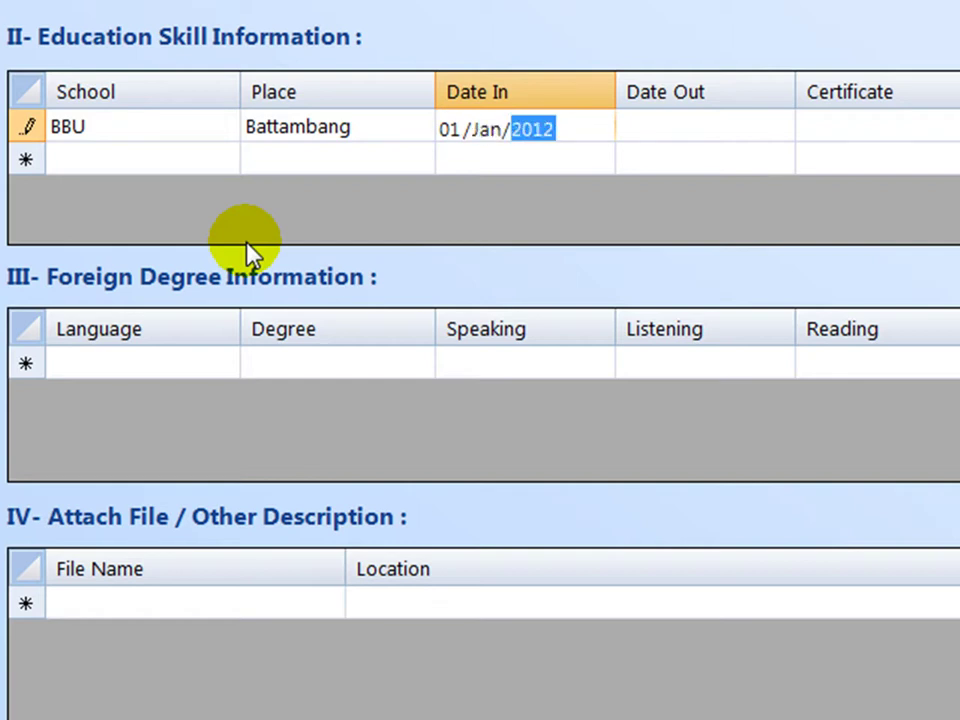
text(2009)
key(Tab)
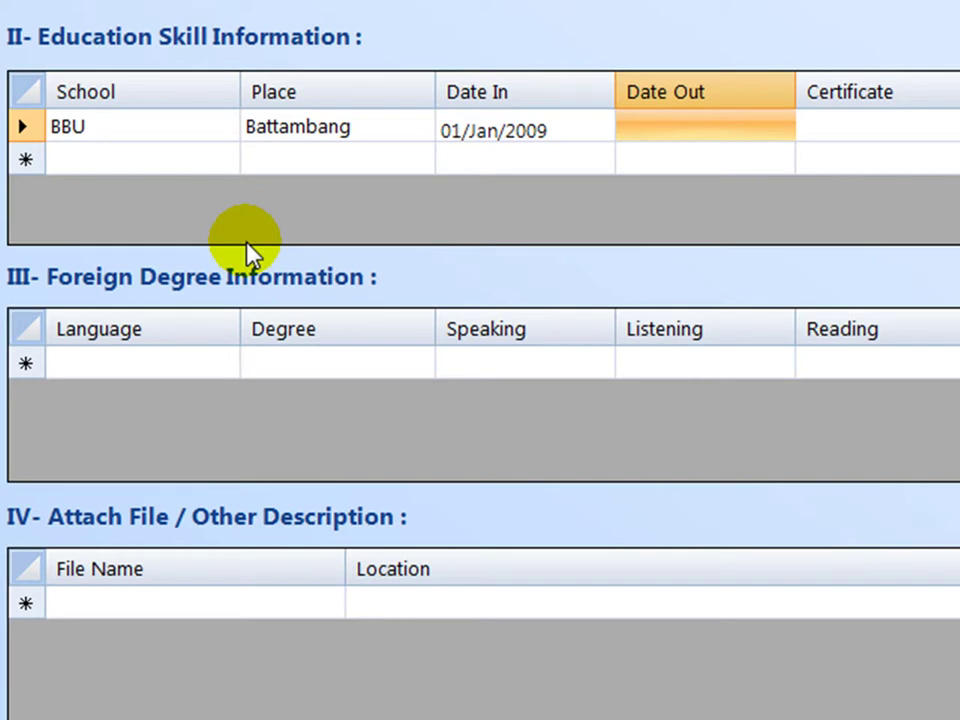
text(1/May/2012)
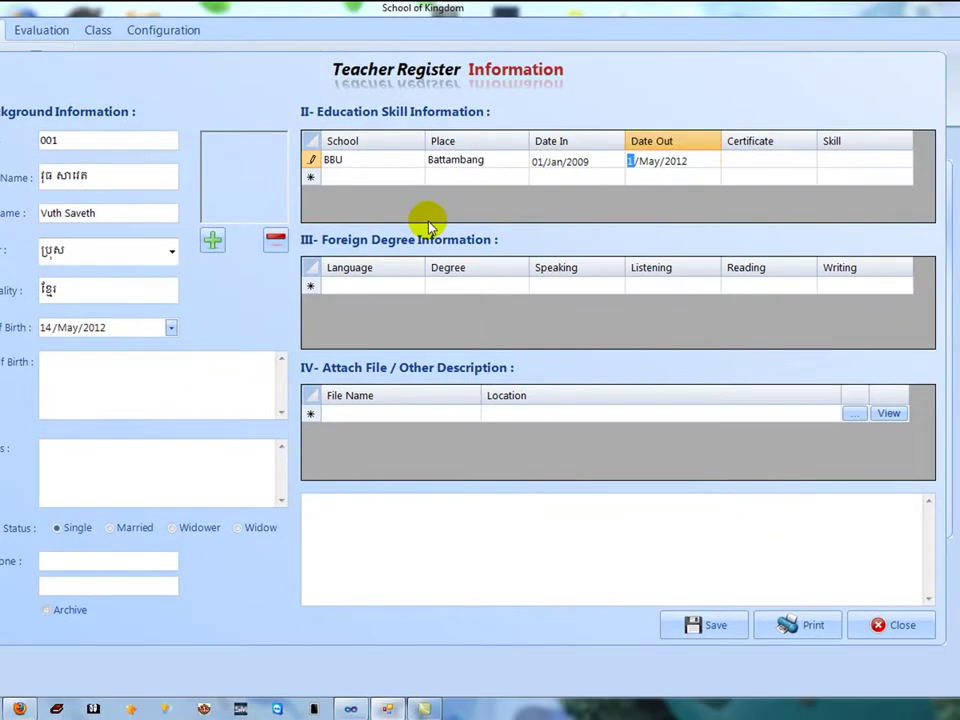
key(Right)
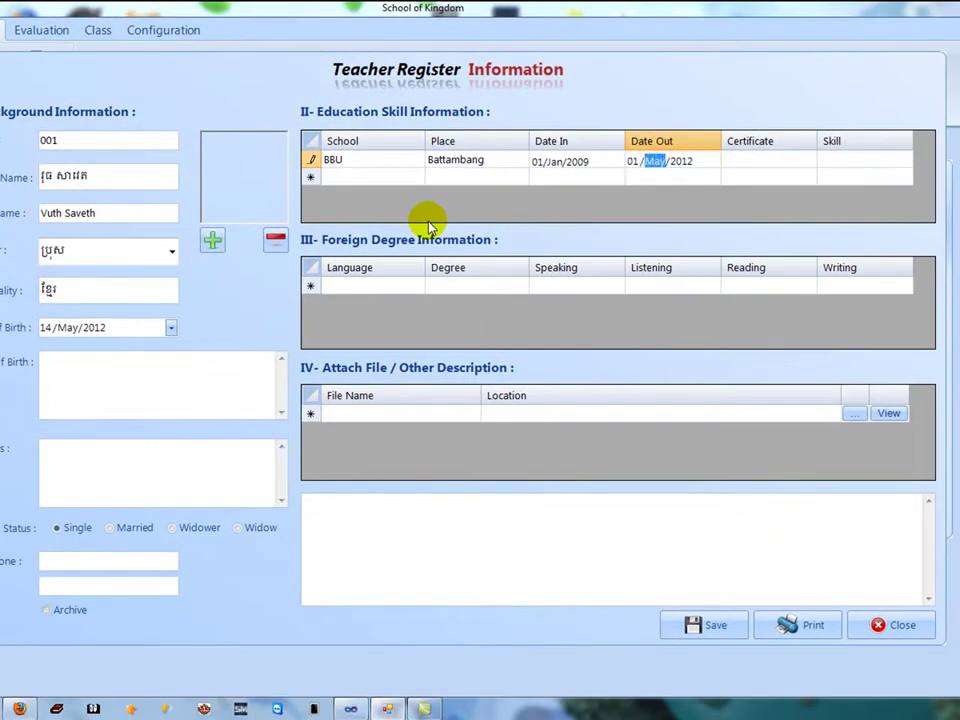
key(Right)
text(2)
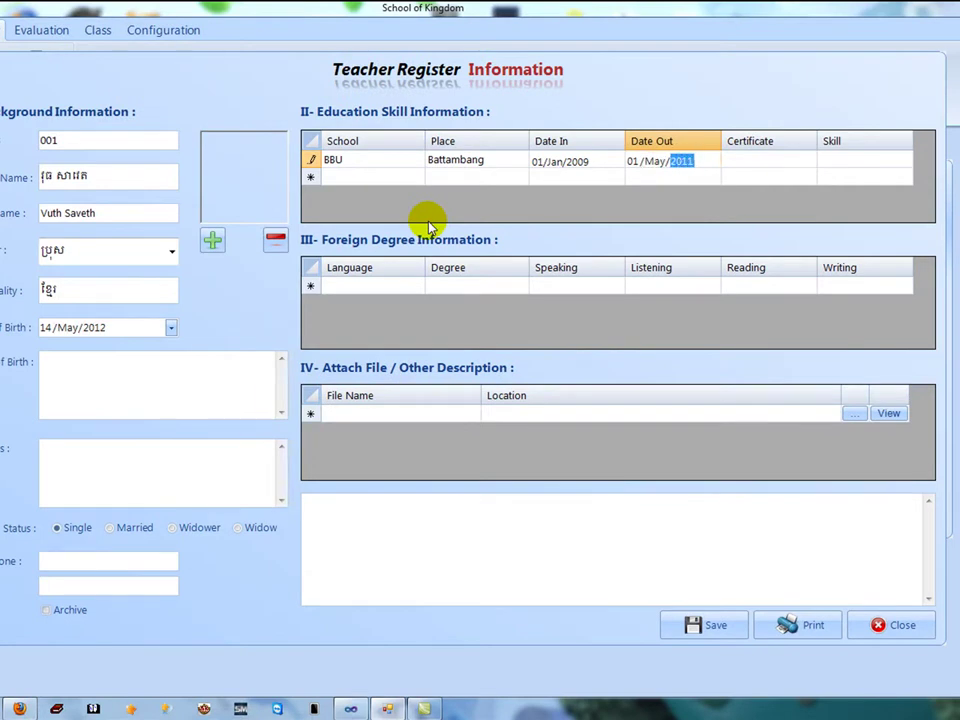
key(Tab)
Enter certificate BBA and skill English to complete the education row.
text(BBA)
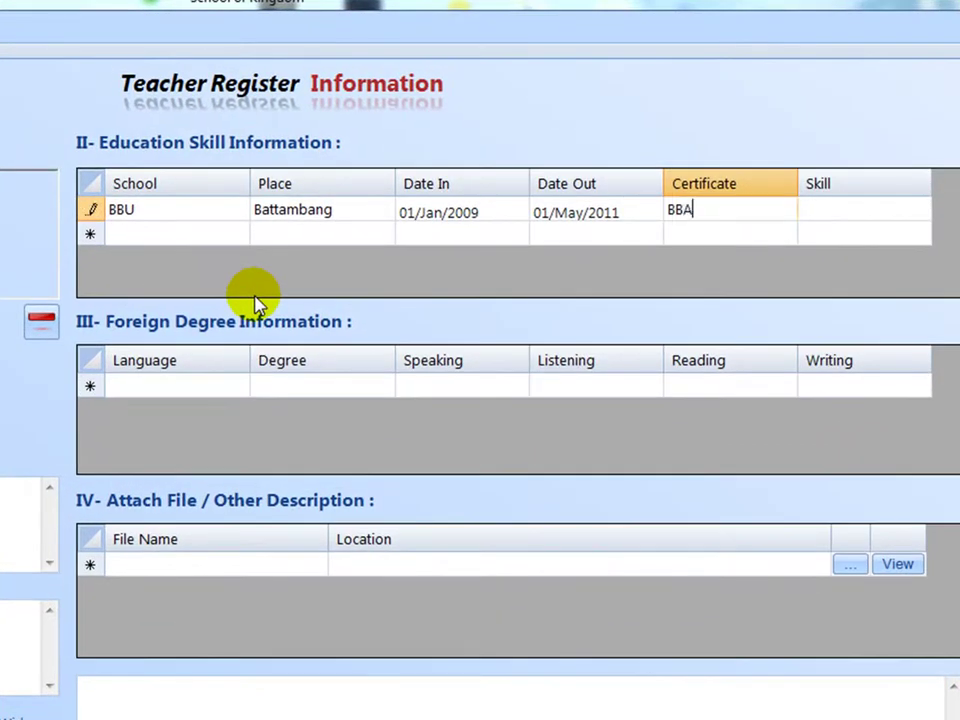
key(Tab)
text(English)
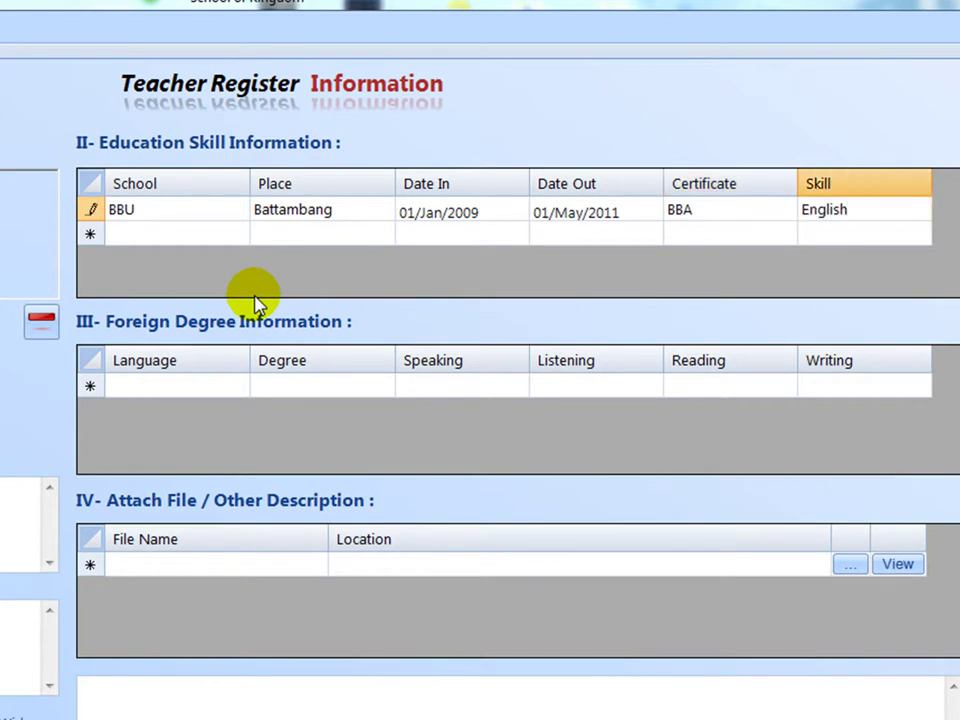
click(227, 388)
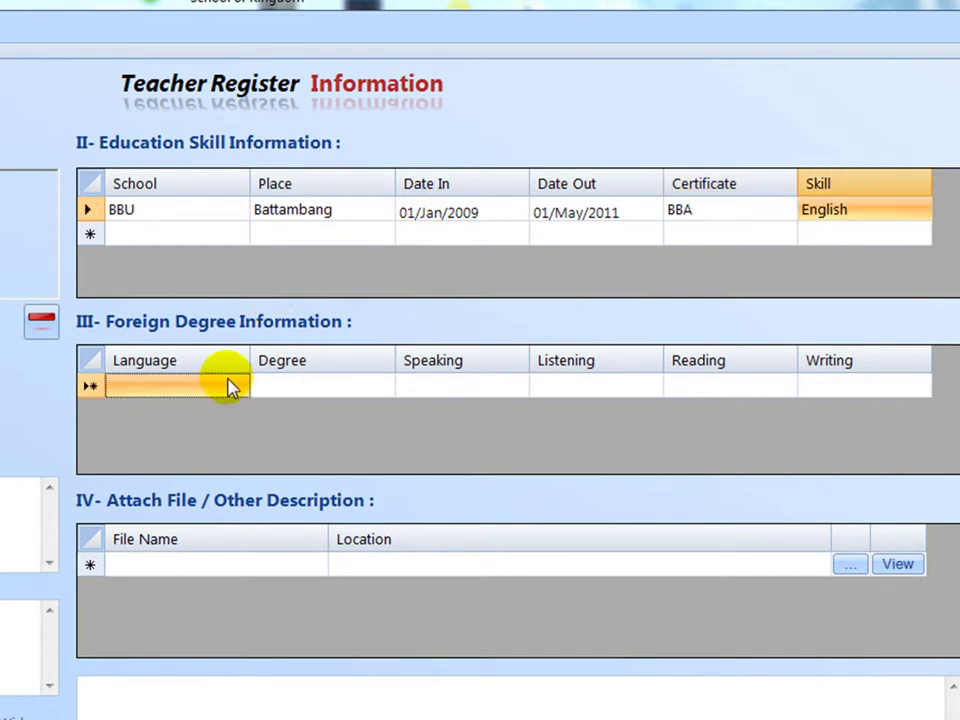
Add an English foreign-degree row, degree BBA, with all four skills rated Good.
click(208, 390)
text(Eng)
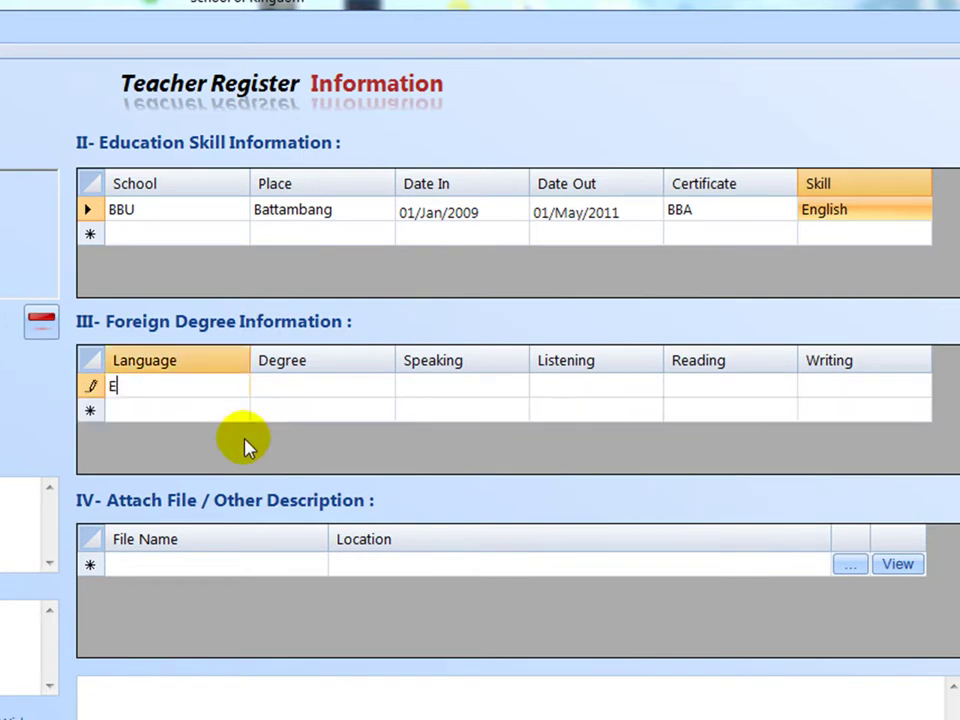
text(lish)
key(Tab)
text(BBA)
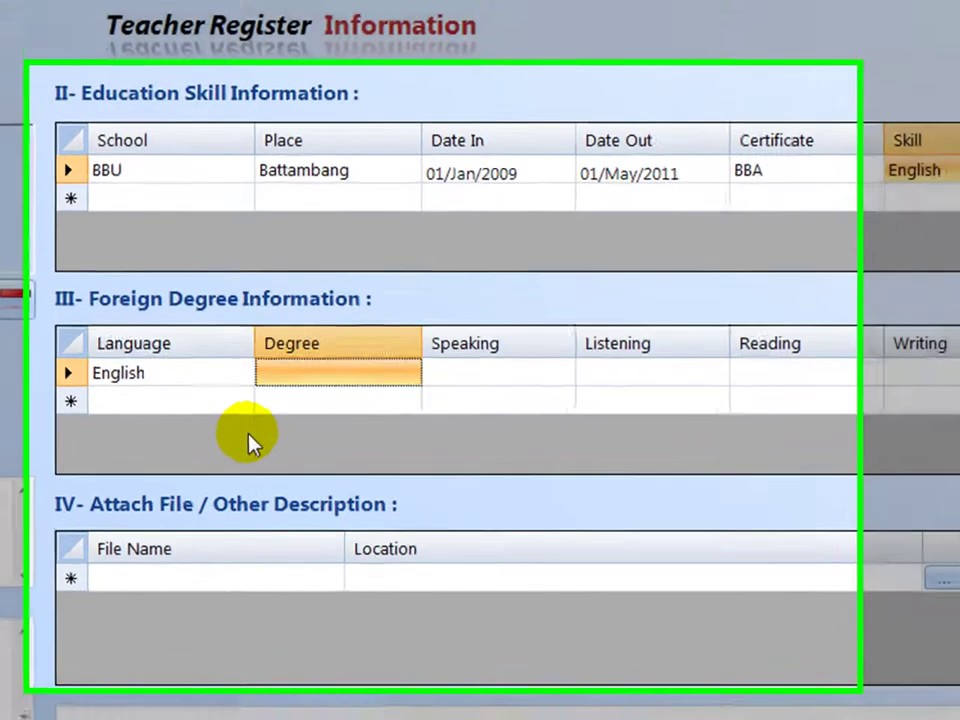
key(Tab)
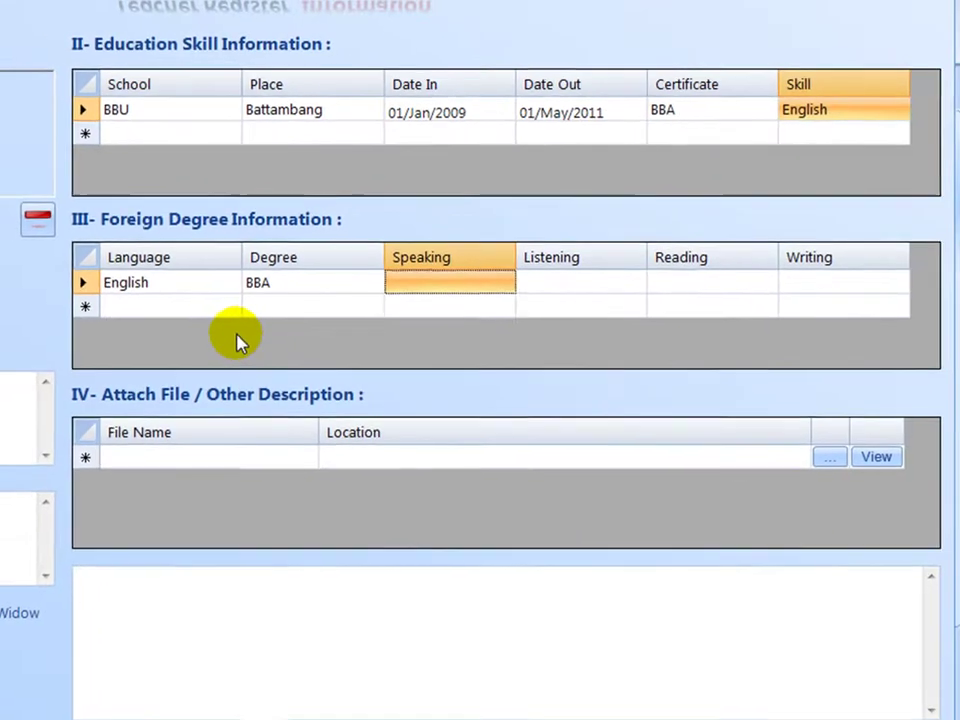
text(Good)
key(Tab)
text(Good)
key(Tab)
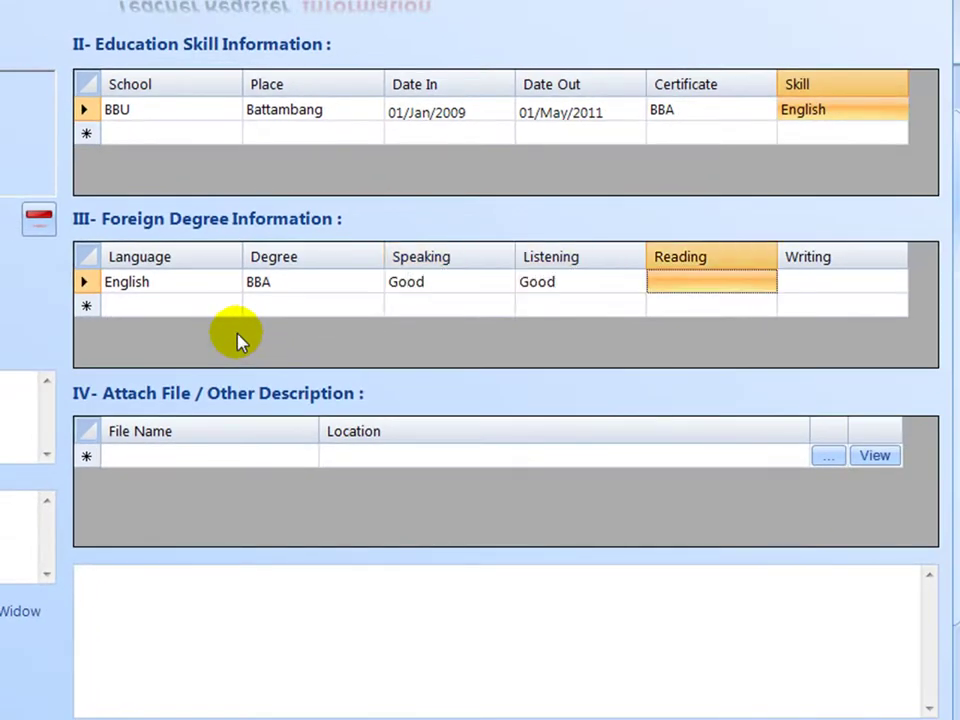
text(GOod)
key(BackSpace)
key(BackSpace)
key(BackSpace)
text(ood)
key(Tab)
text(Goo)
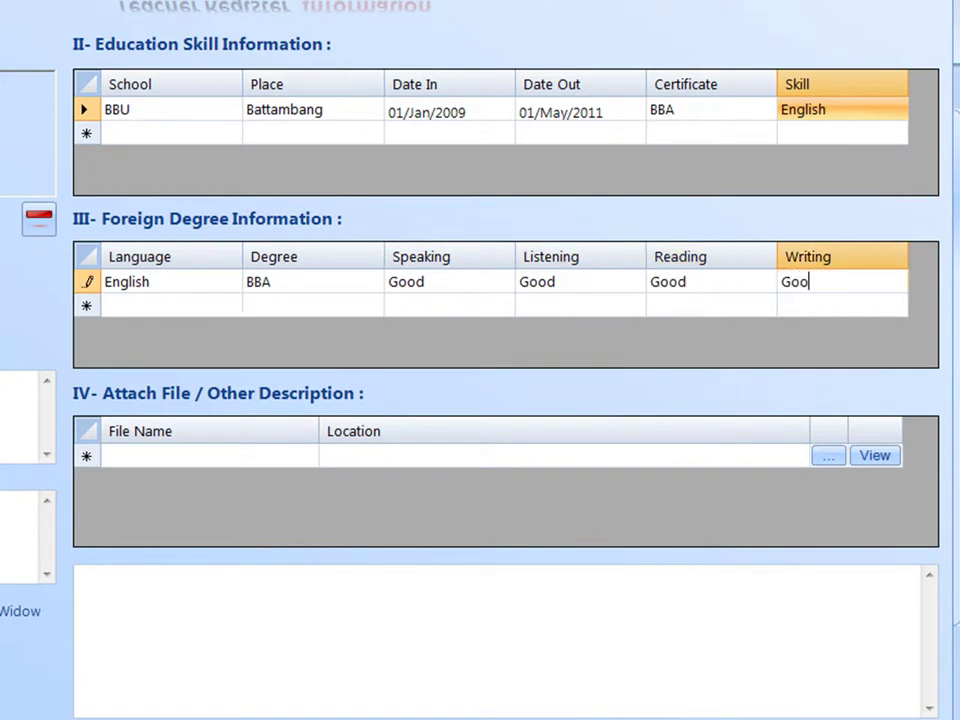
text(d)
Add a Chinese Certificate row: Good speaking and listening, Fair reading and writing.
key(Tab)
text(Chinese)
key(Tab)
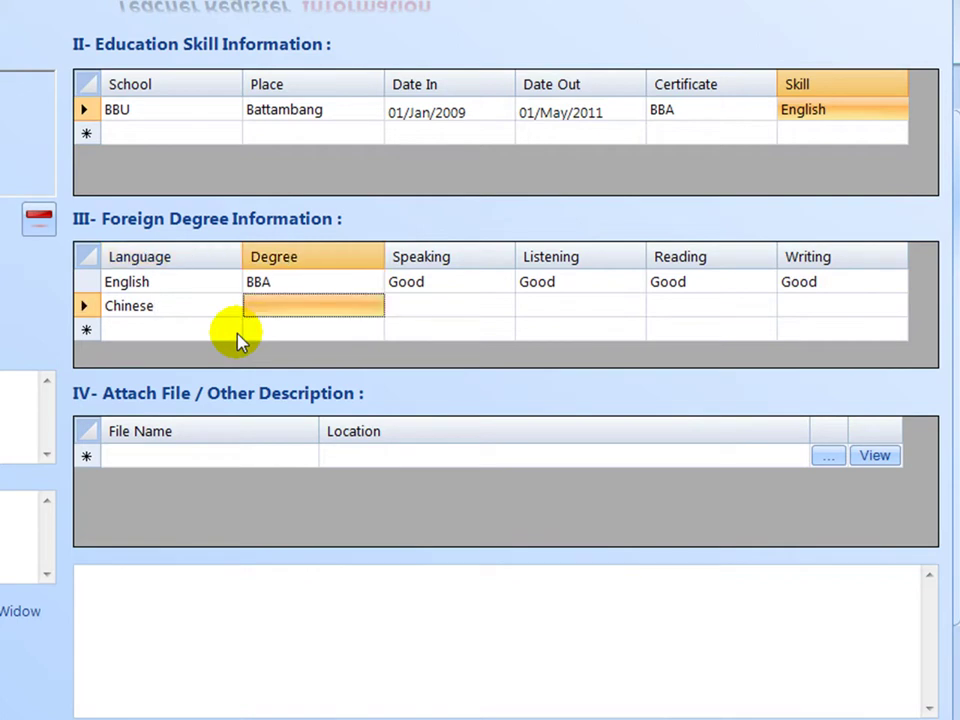
text(Certi)
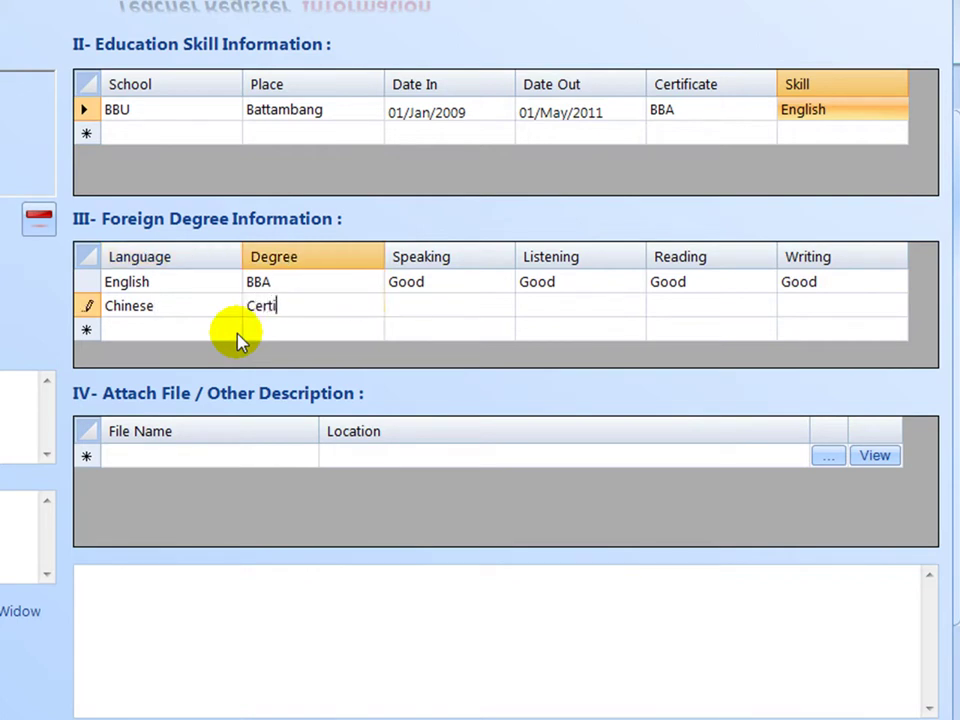
text(ficate)
key(Tab)
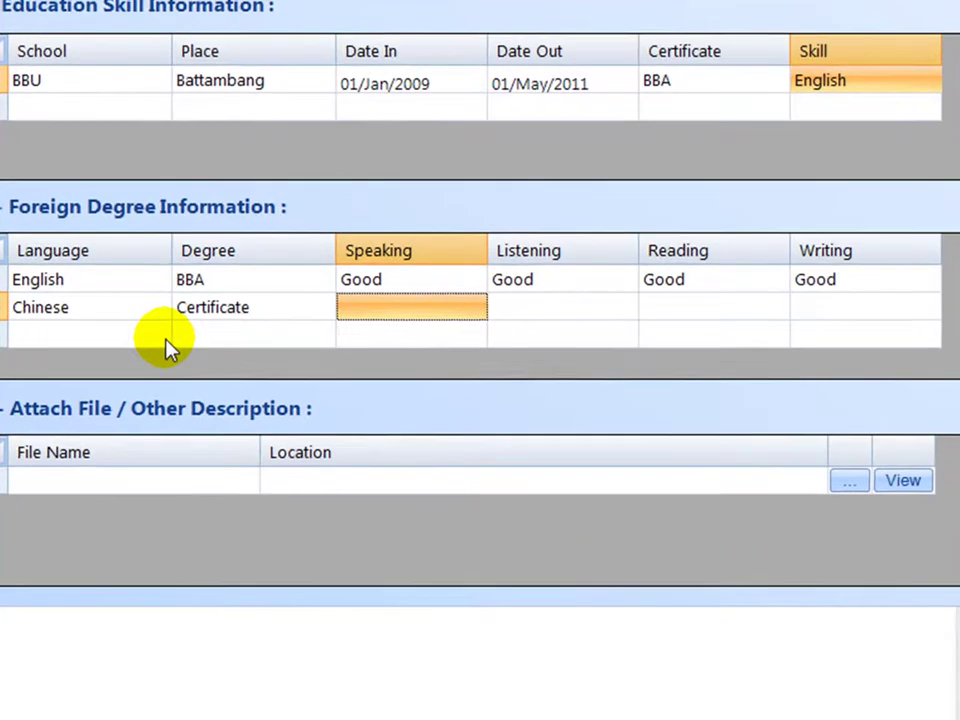
text(Good)
key(Tab)
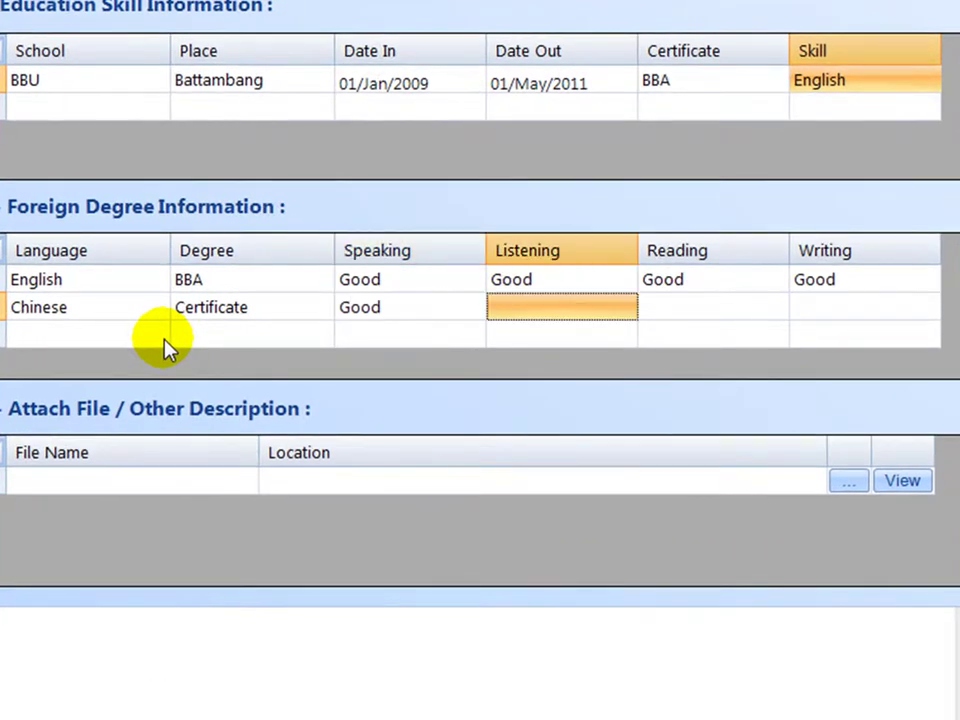
text(Good)
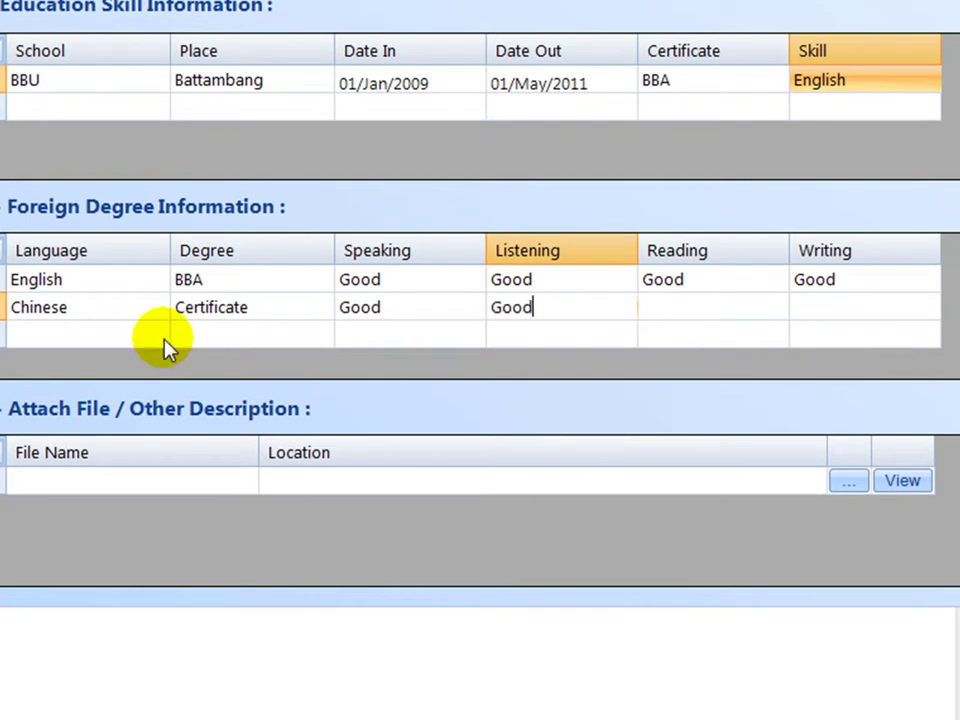
key(Tab)
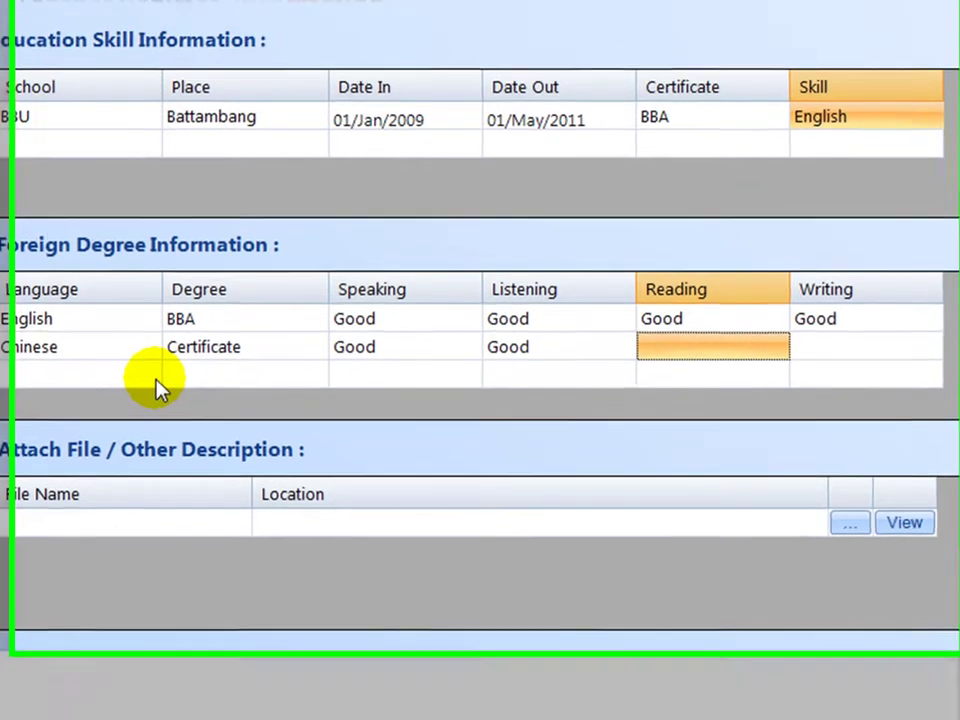
text(fa)
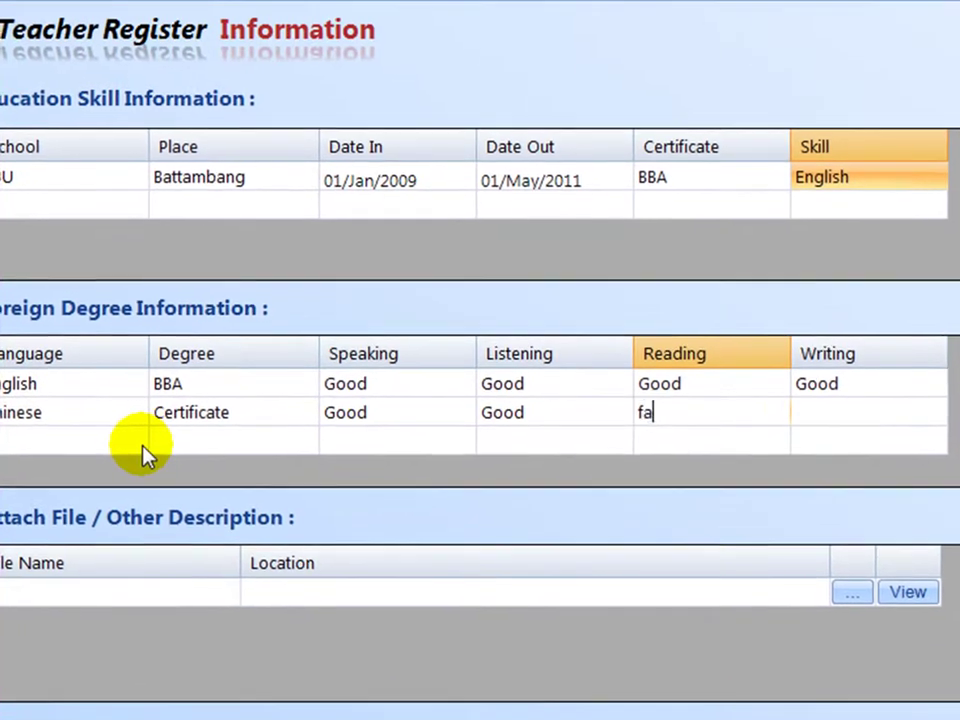
text(ir)
key(Tab)
text(Fair)
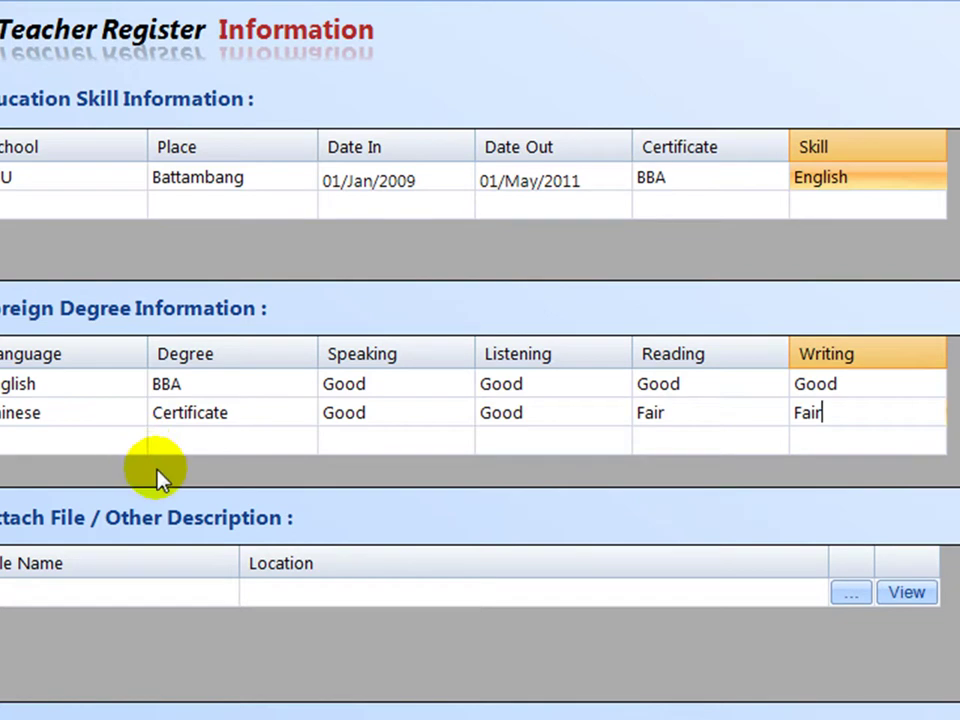
key(Return)
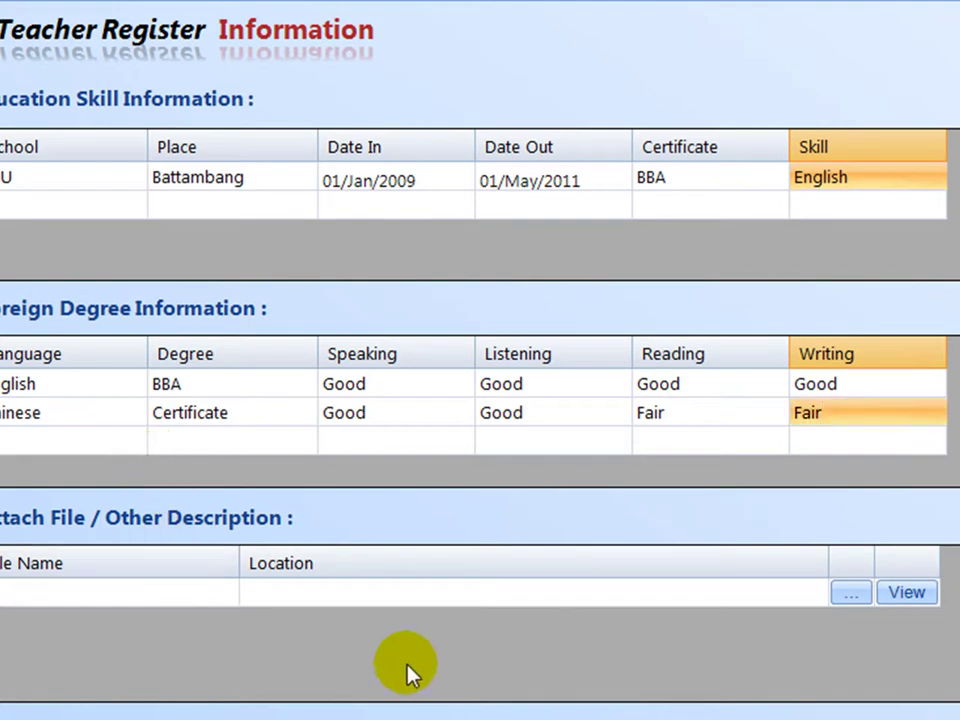
Start a new attachment and browse to Local Disk (D:) > Sharing Folder.
click(163, 594)
click(810, 329)
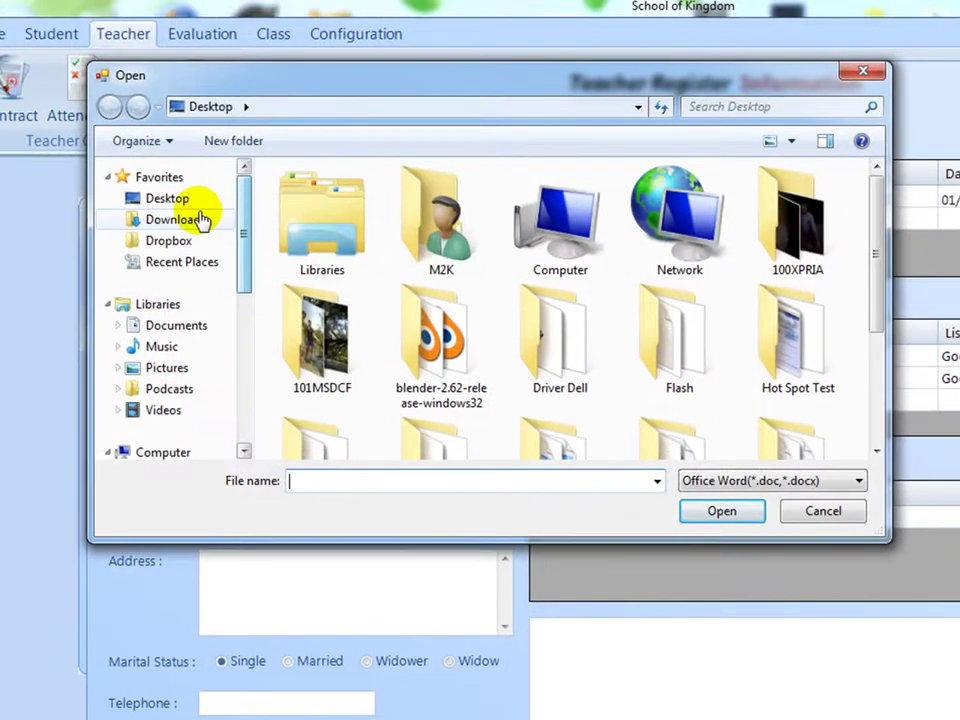
click(178, 196)
drag(877, 236, 857, 401)
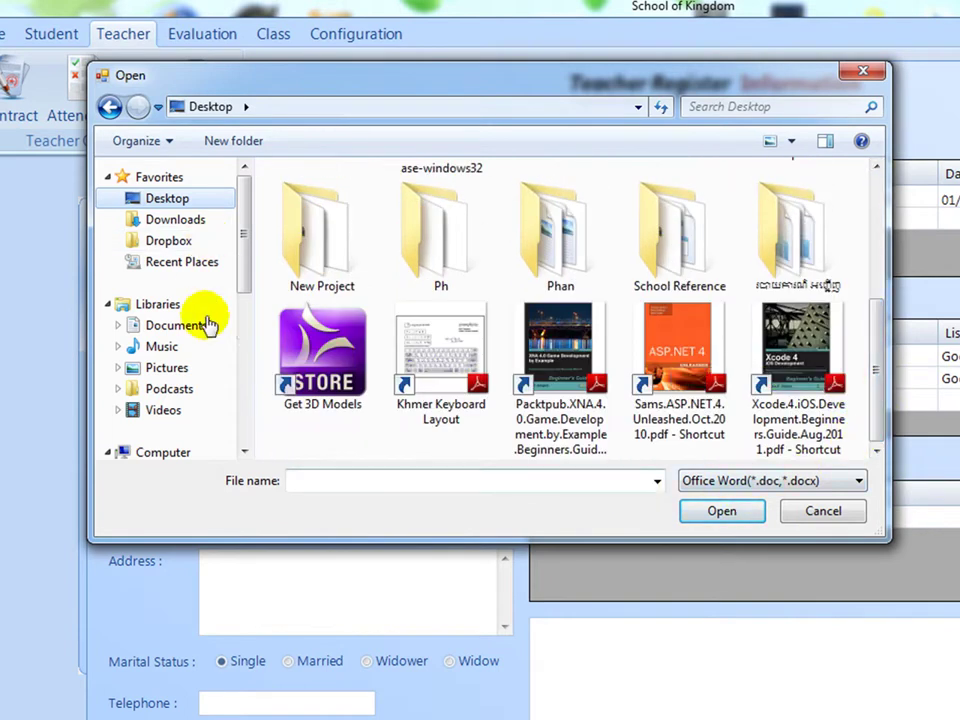
scroll(240, 260, down, 1)
drag(245, 280, 251, 343)
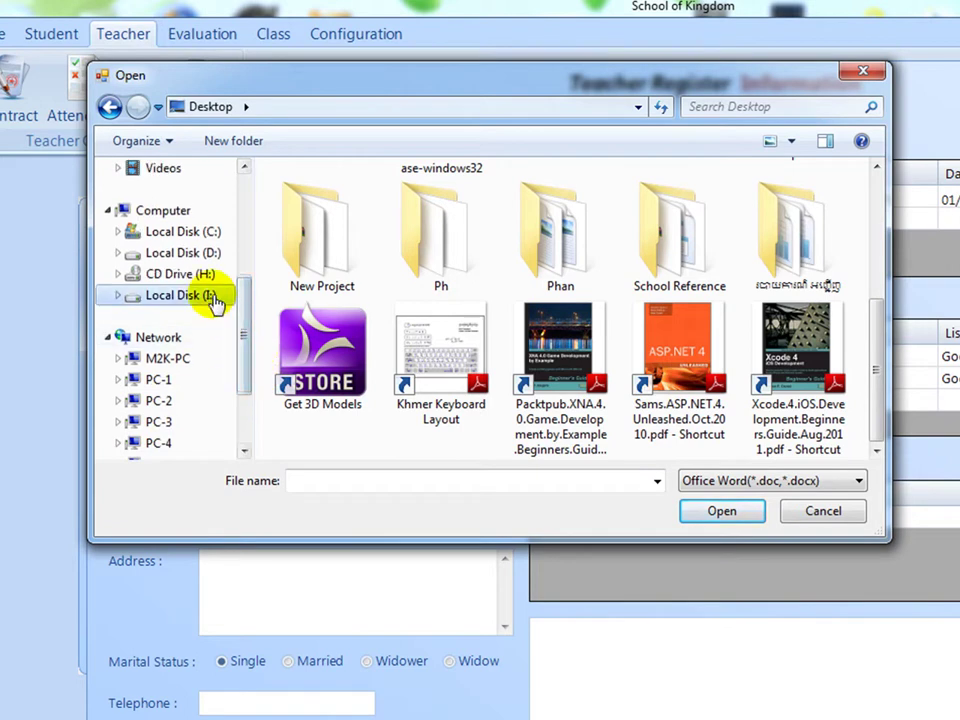
click(213, 296)
drag(876, 285, 886, 418)
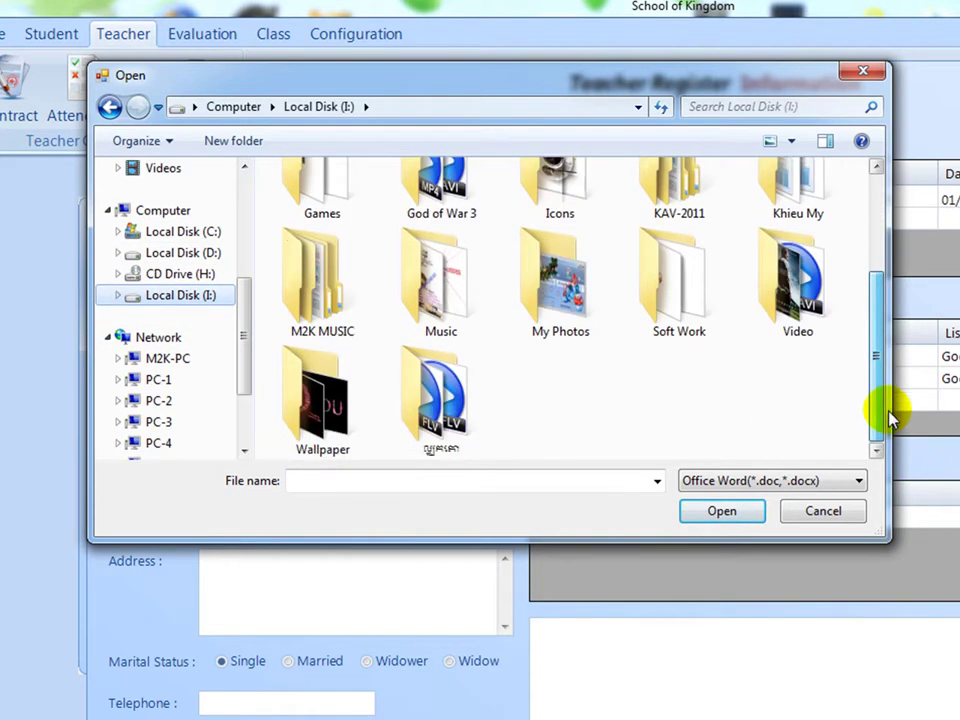
click(230, 254)
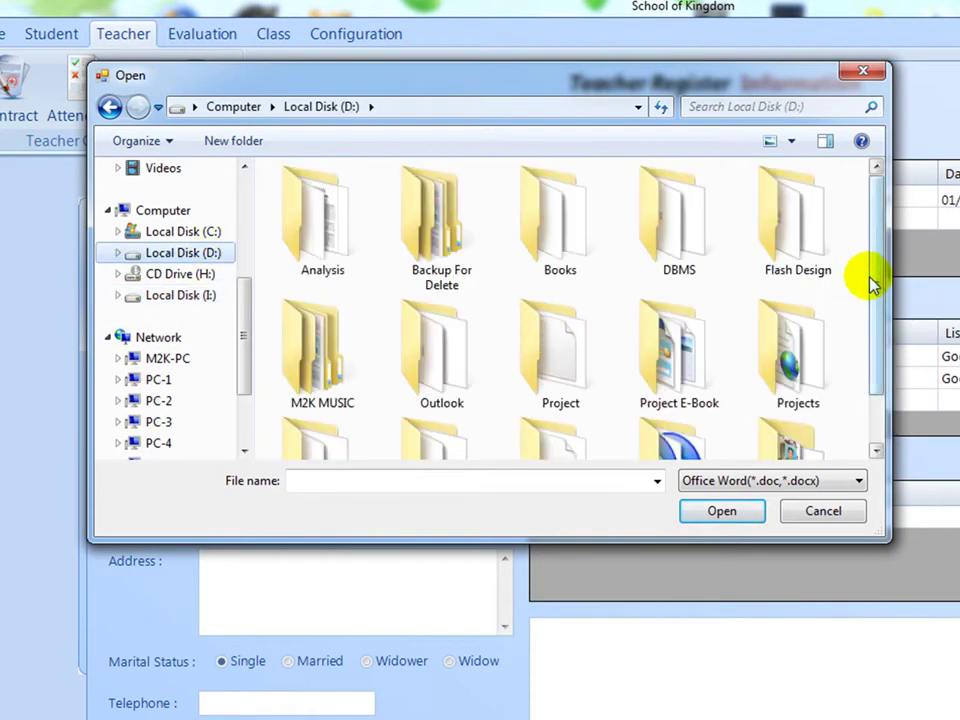
drag(870, 285, 864, 422)
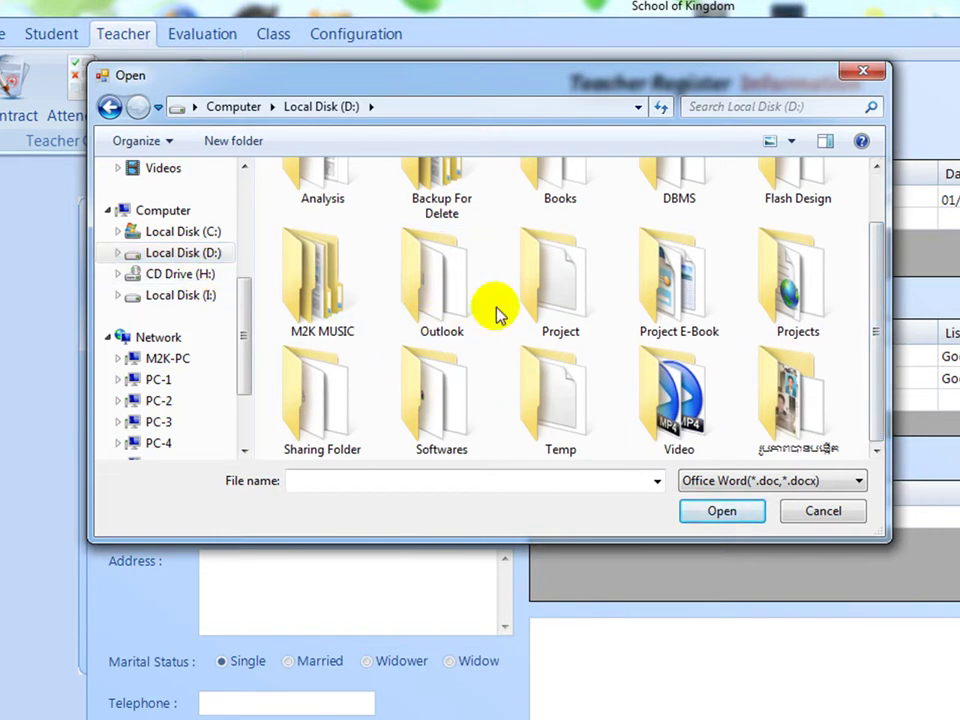
click(575, 396)
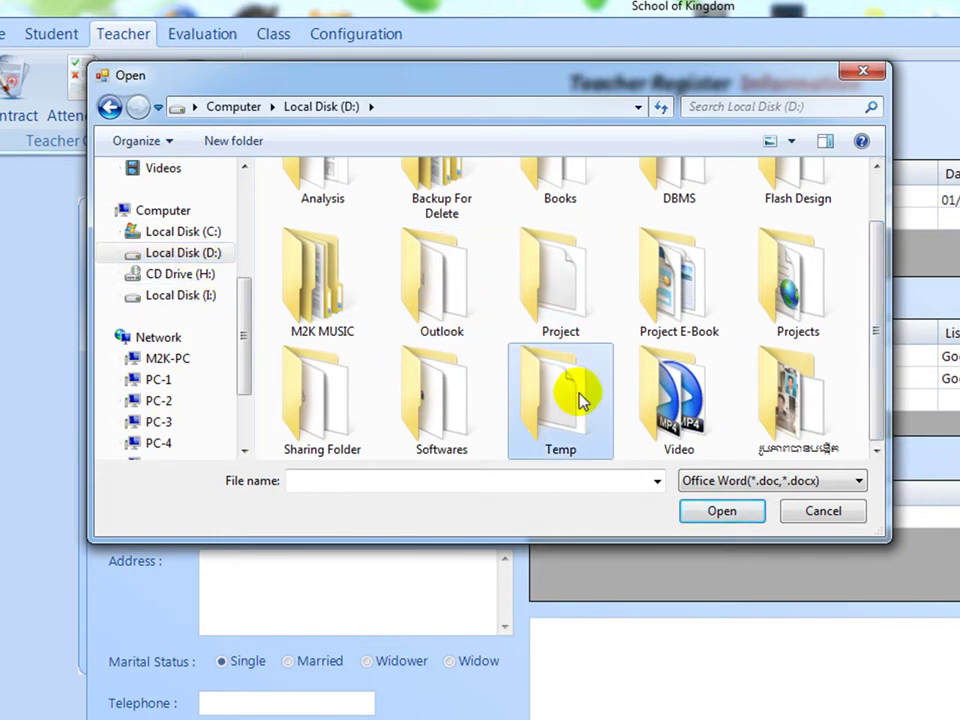
double_click(298, 412)
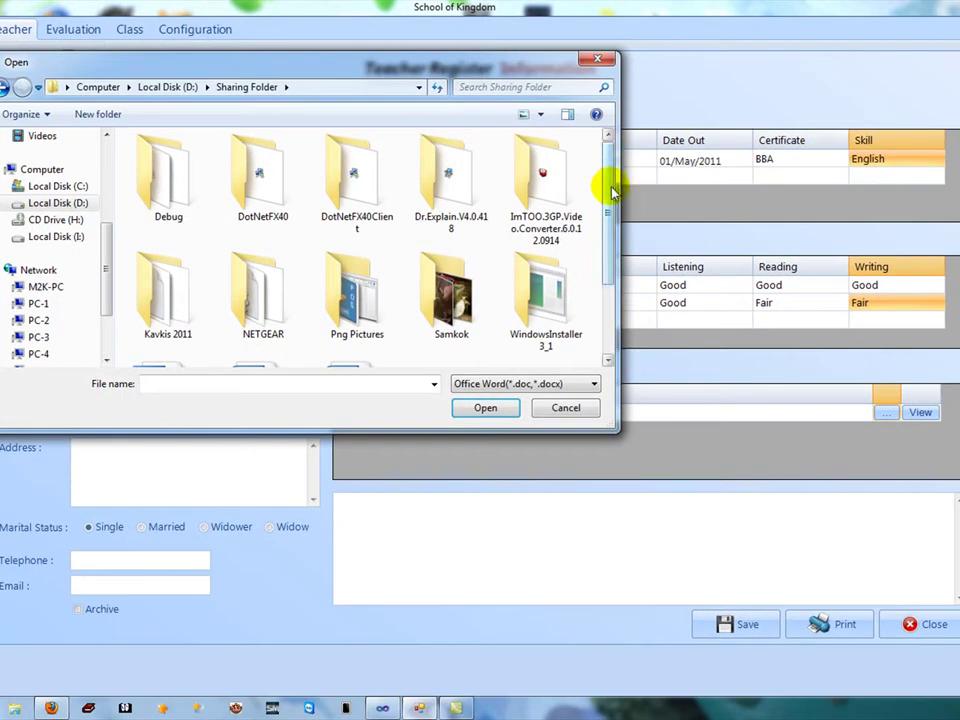
drag(610, 187, 606, 332)
Attach M2K SOFT Service 3th Edition.doc from Sharing Folder to the record.
click(354, 270)
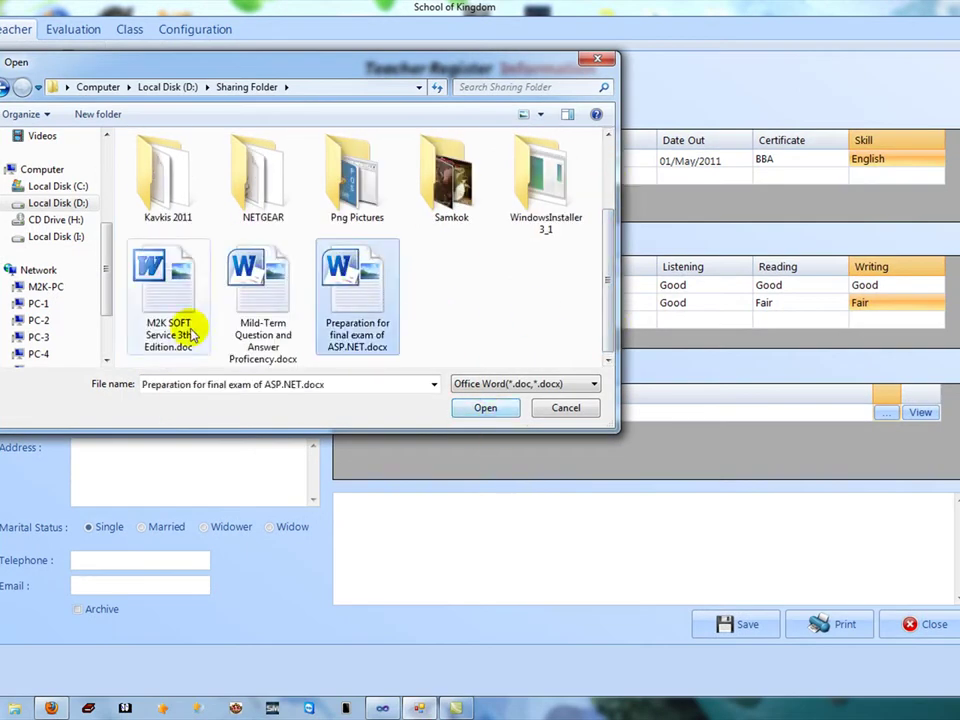
click(242, 268)
click(197, 280)
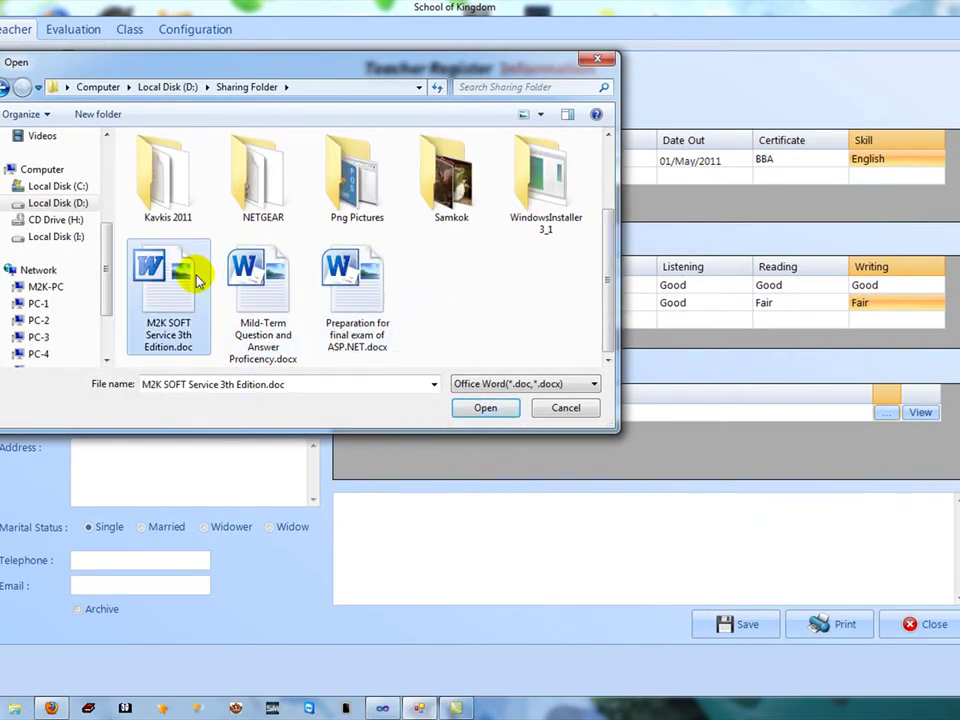
click(485, 408)
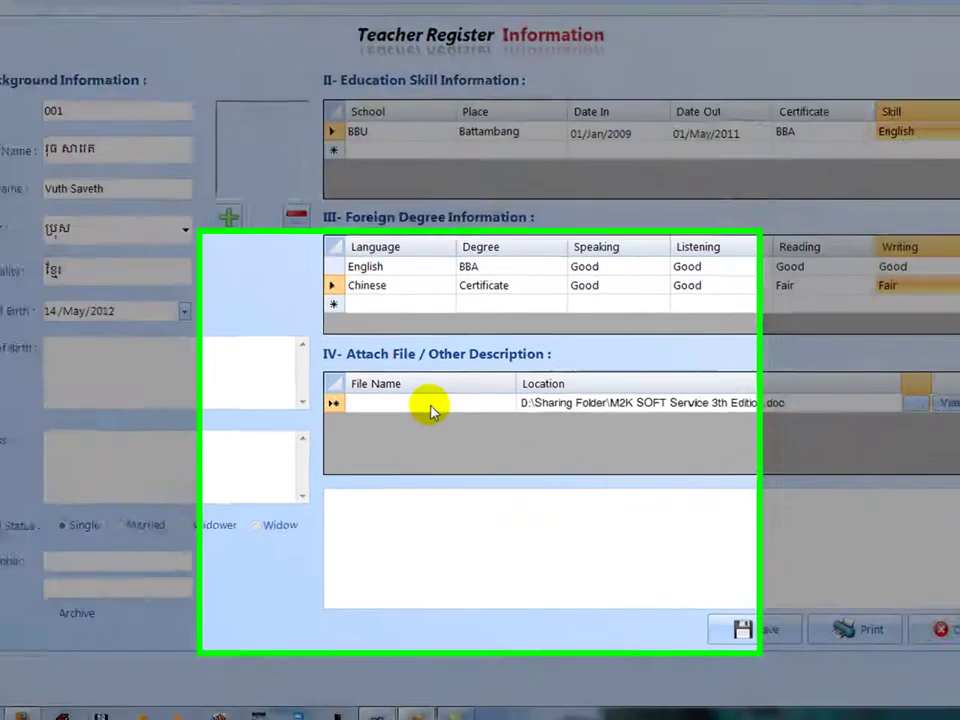
click(440, 412)
Name the attachment 'Testing' and write the description 'You can input anything here...'.
text(Testing)
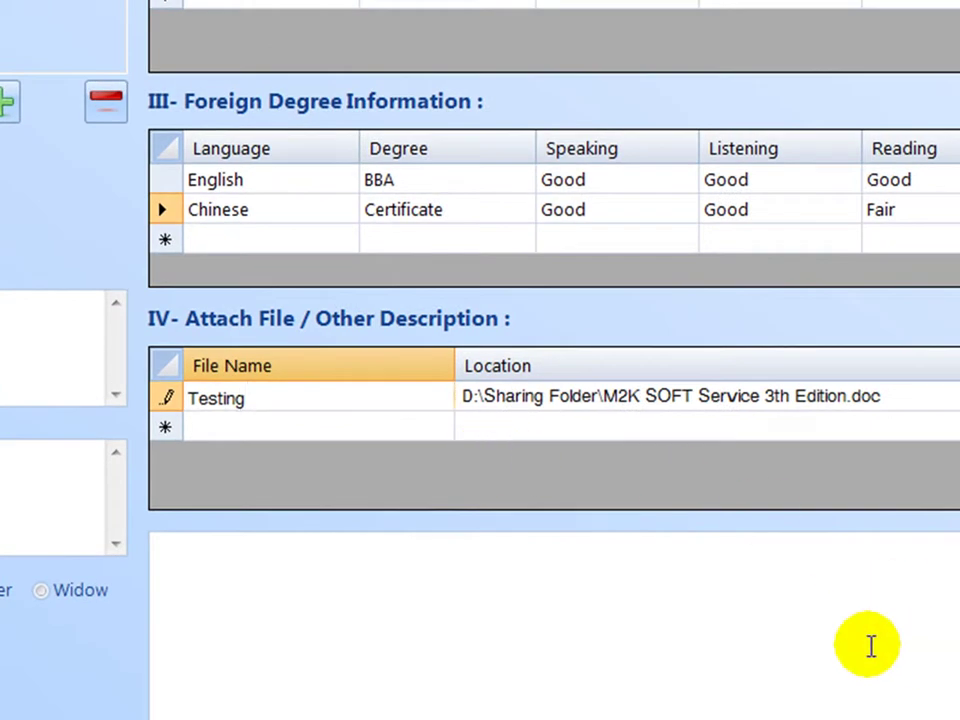
click(788, 594)
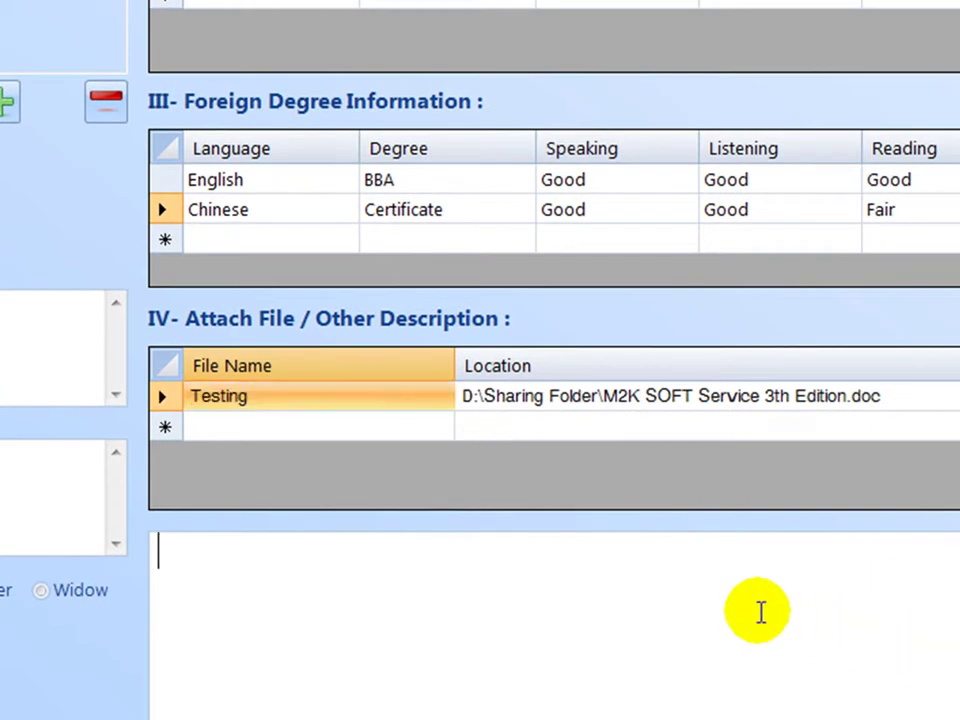
text(You can in)
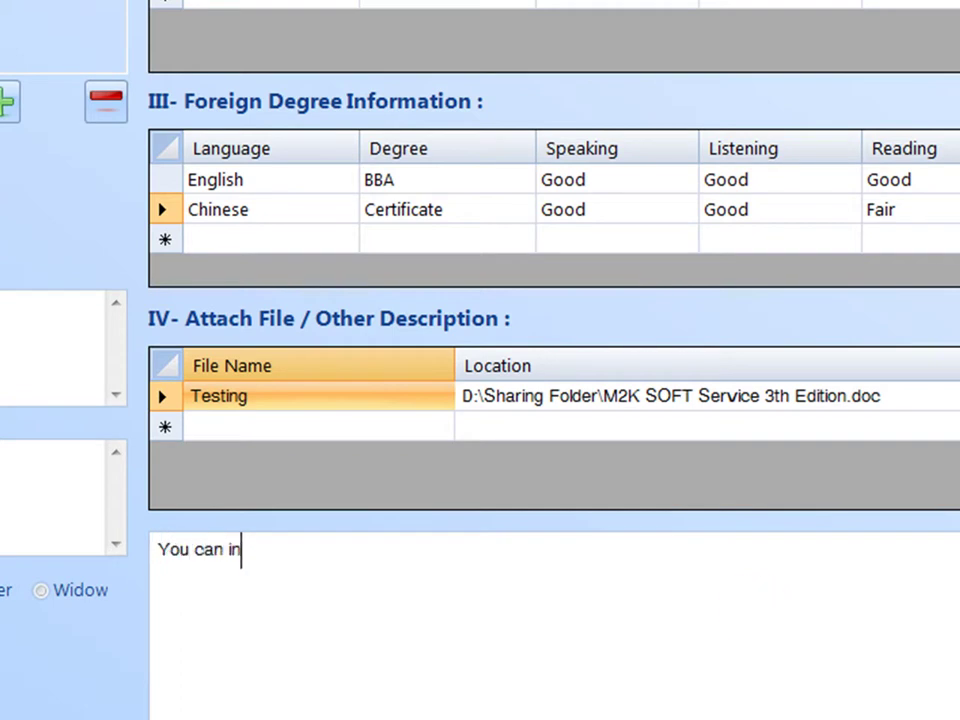
text(put any t)
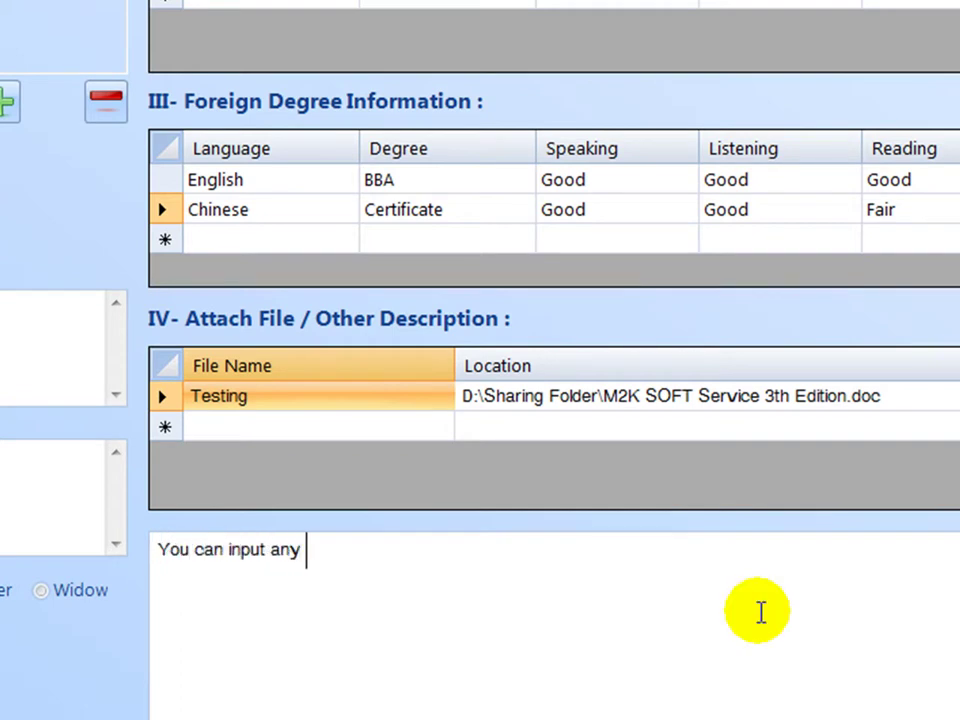
key(BackSpace)
key(BackSpace)
text(thing heer)
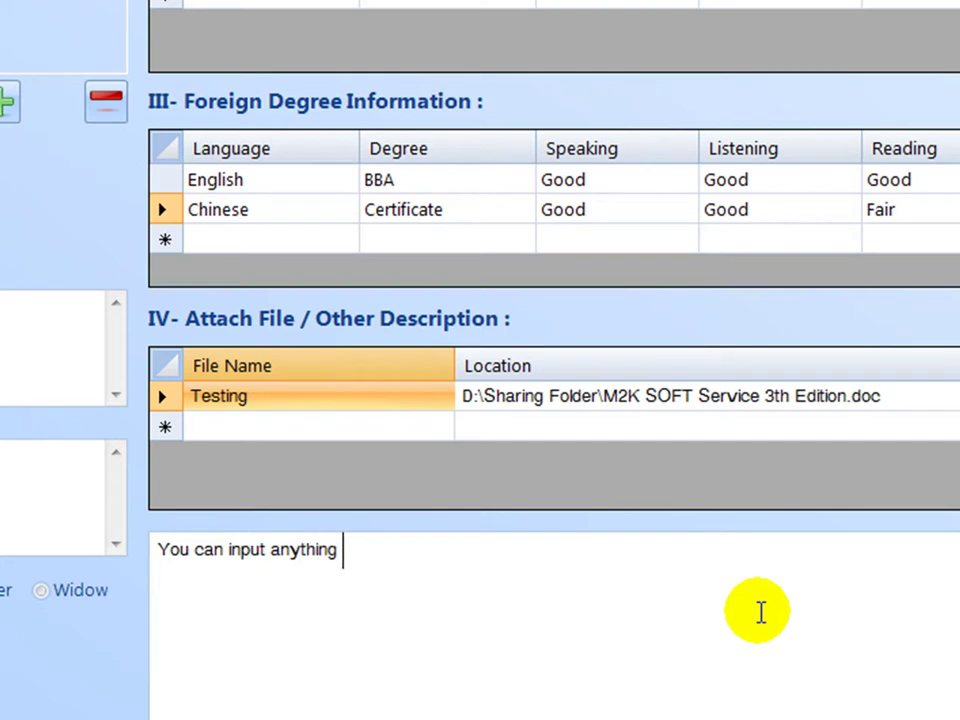
text(e...)
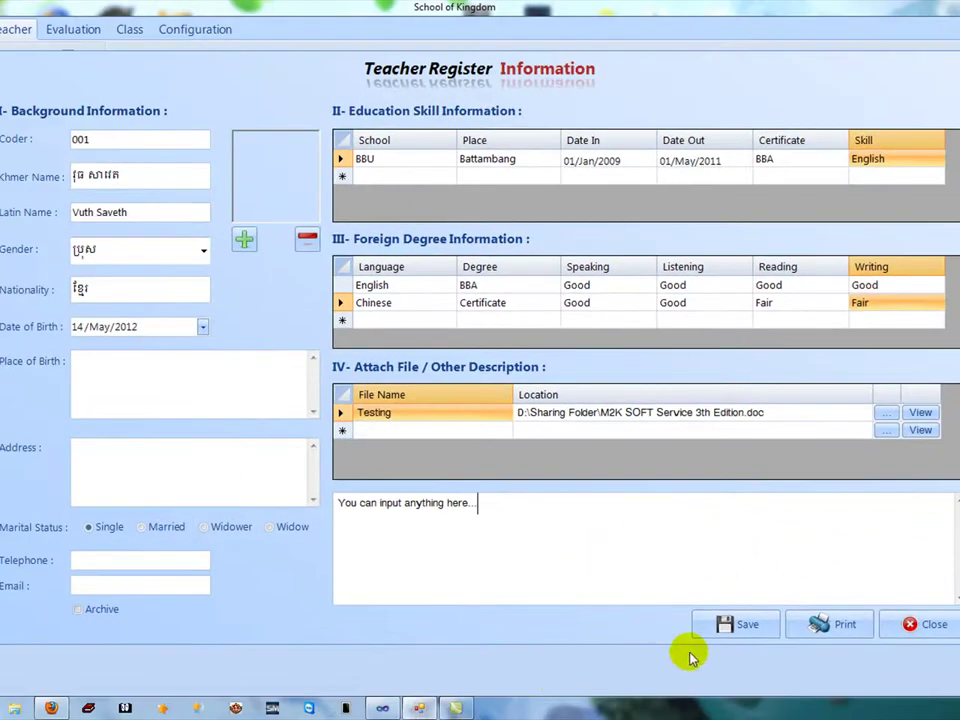
Save the teacher record, close the form, then reopen it from the list to confirm it saved.
click(710, 628)
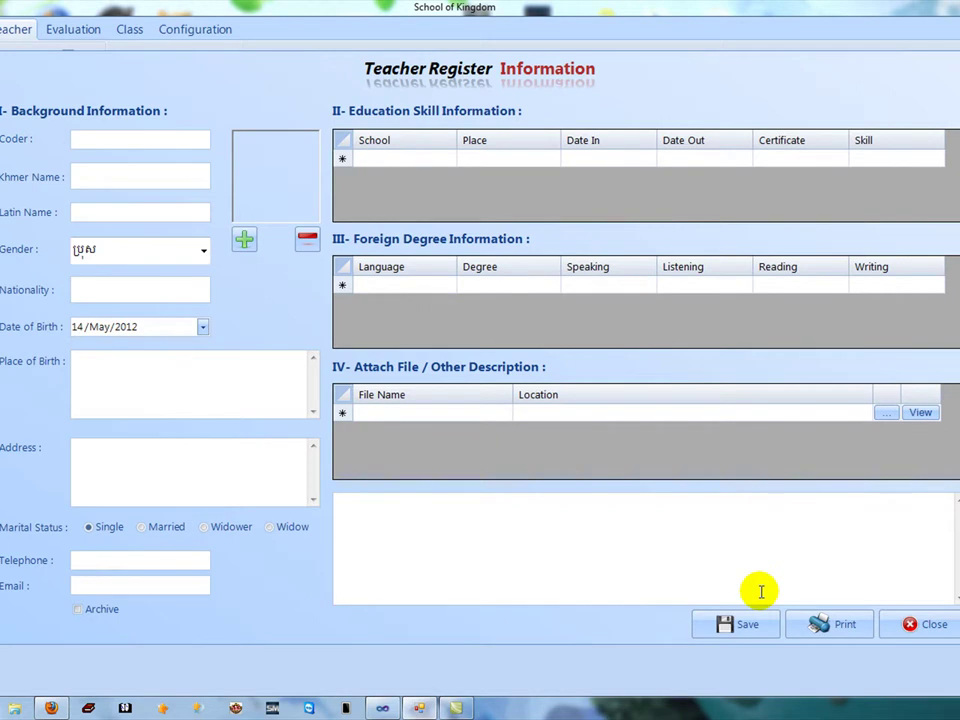
click(912, 624)
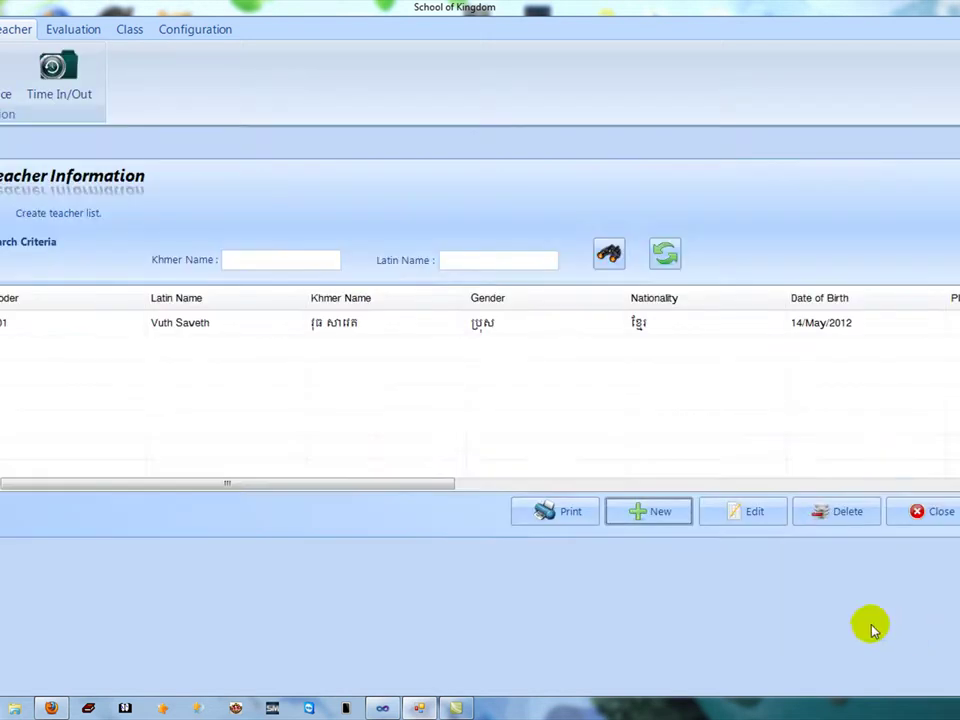
click(345, 328)
click(762, 516)
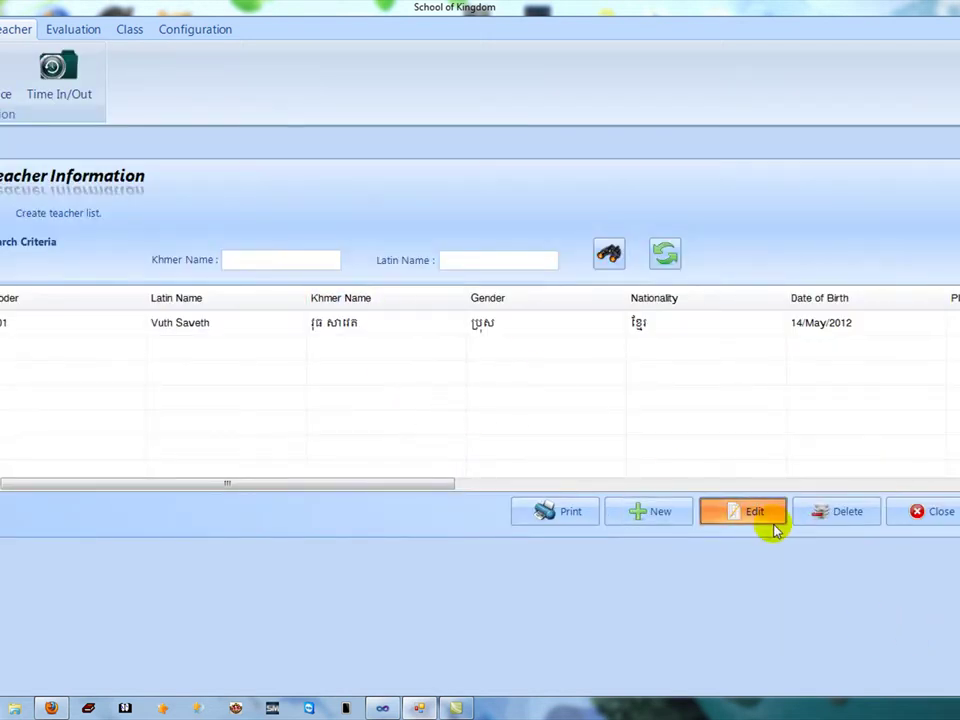
double_click(35, 325)
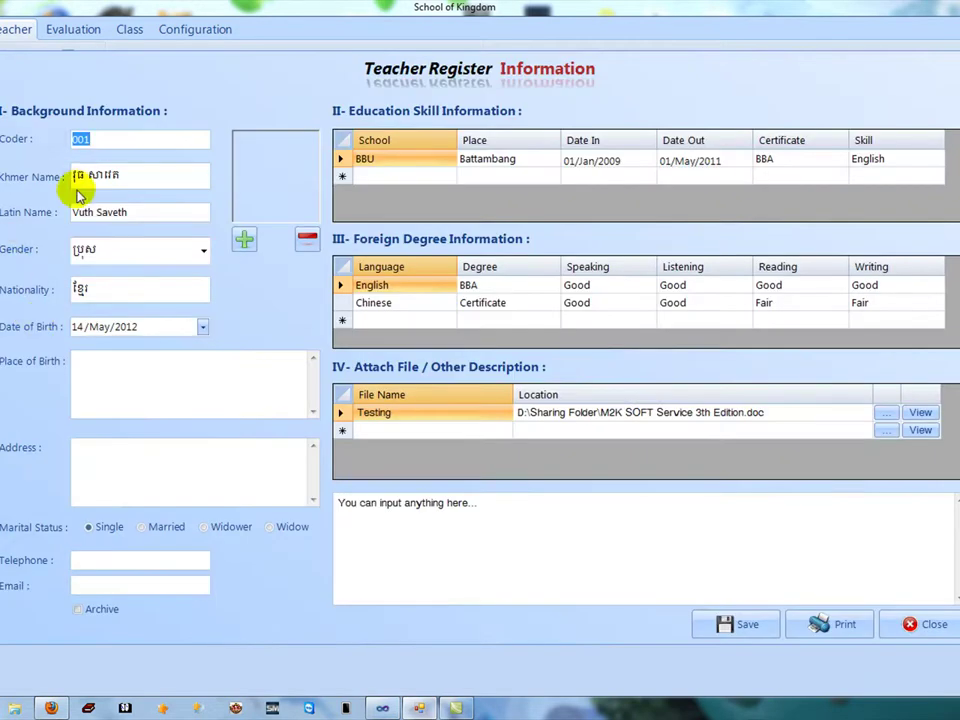
click(927, 626)
click(623, 330)
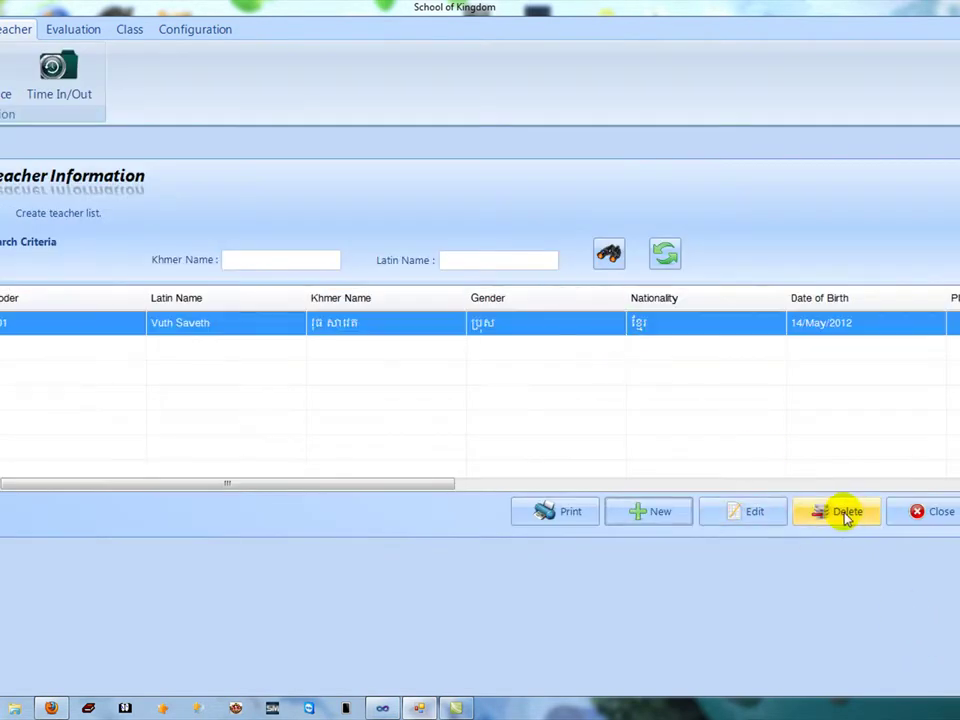
click(577, 512)
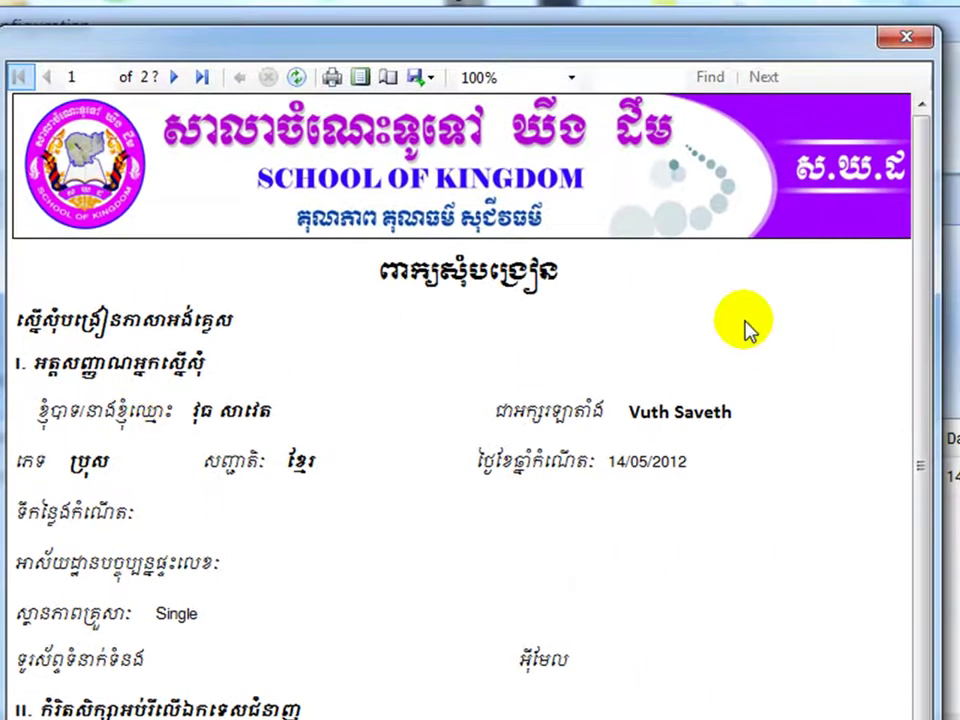
drag(926, 289, 949, 429)
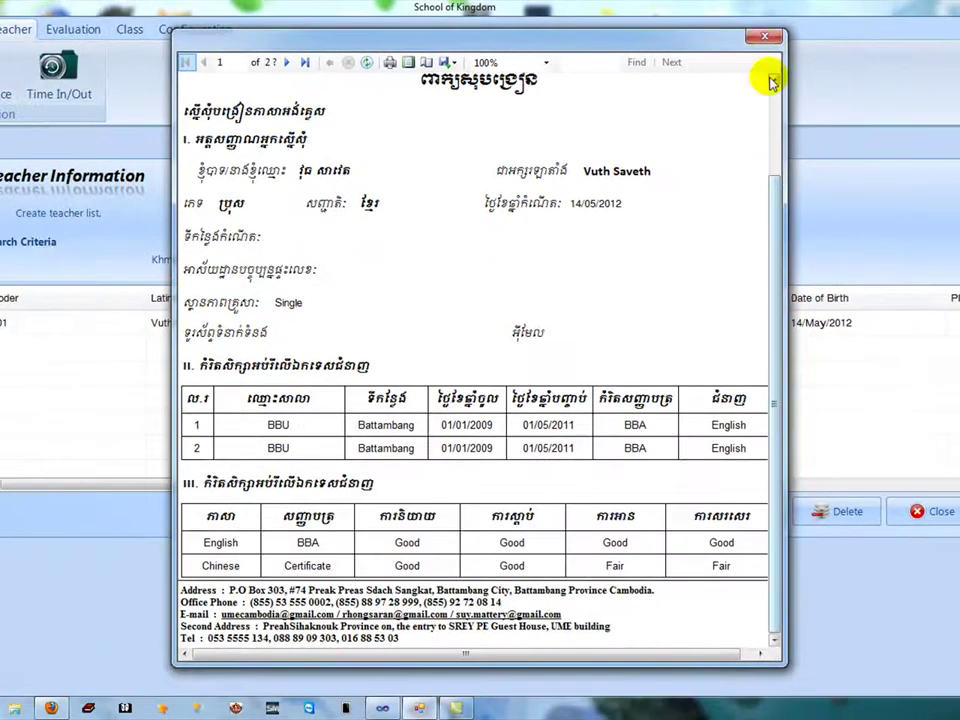
click(774, 38)
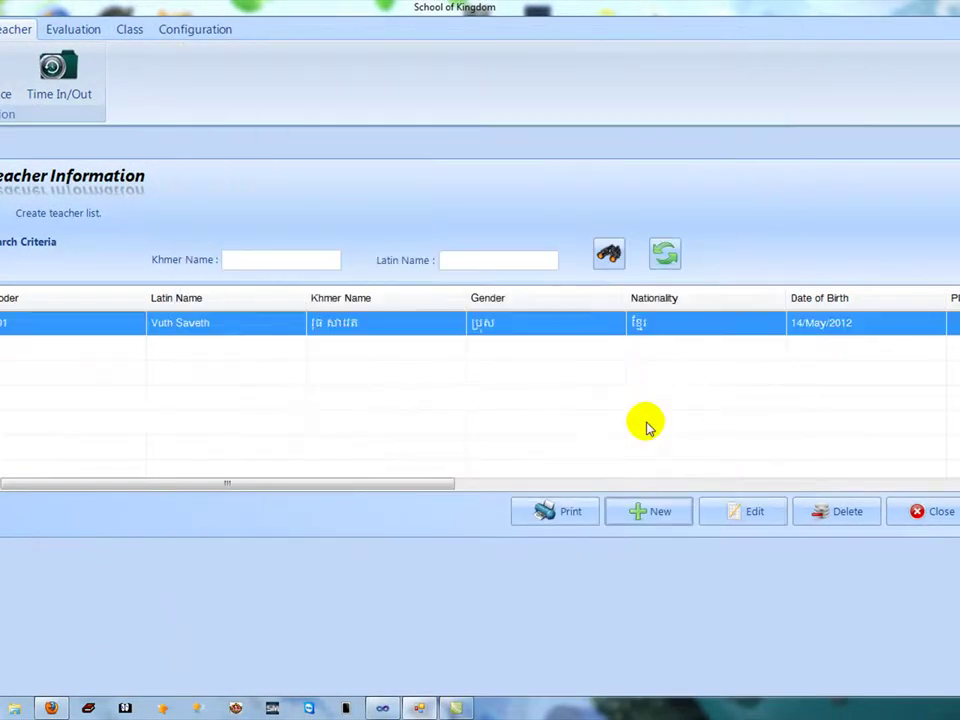
Enter the teacher's place of birth, copy it into Address, save, and open the registration report.
click(746, 515)
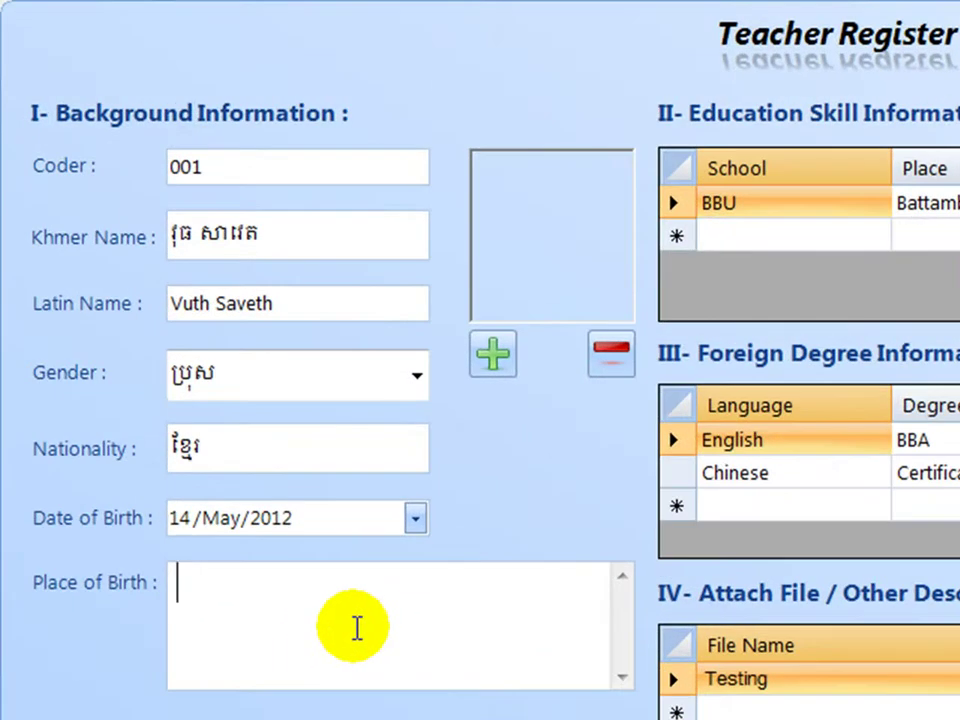
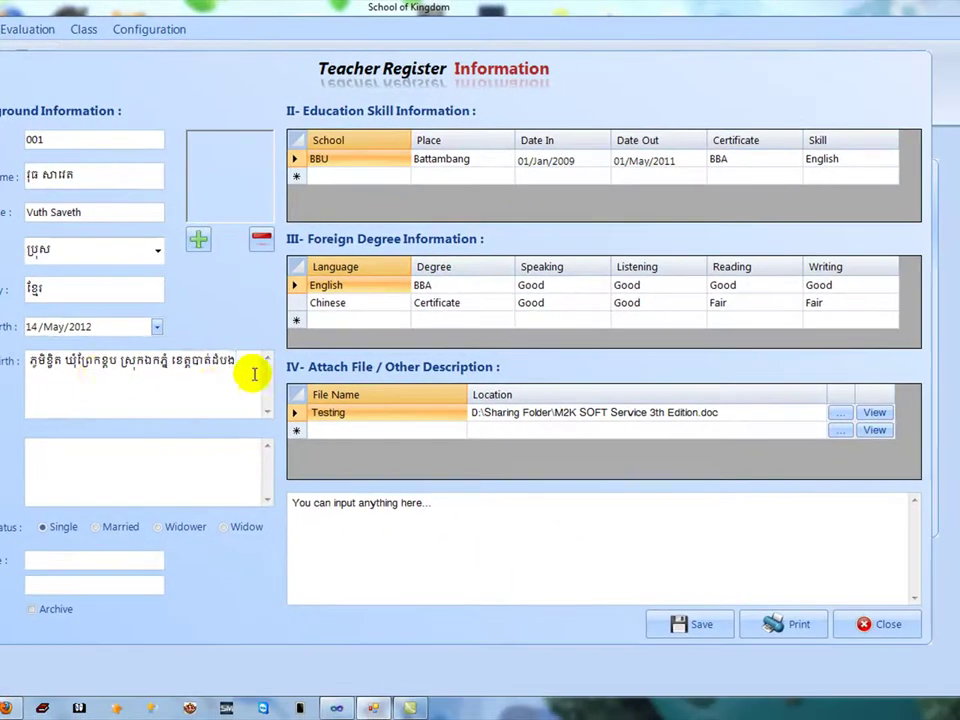
key(ctrl+a)
key(ctrl+c)
click(137, 469)
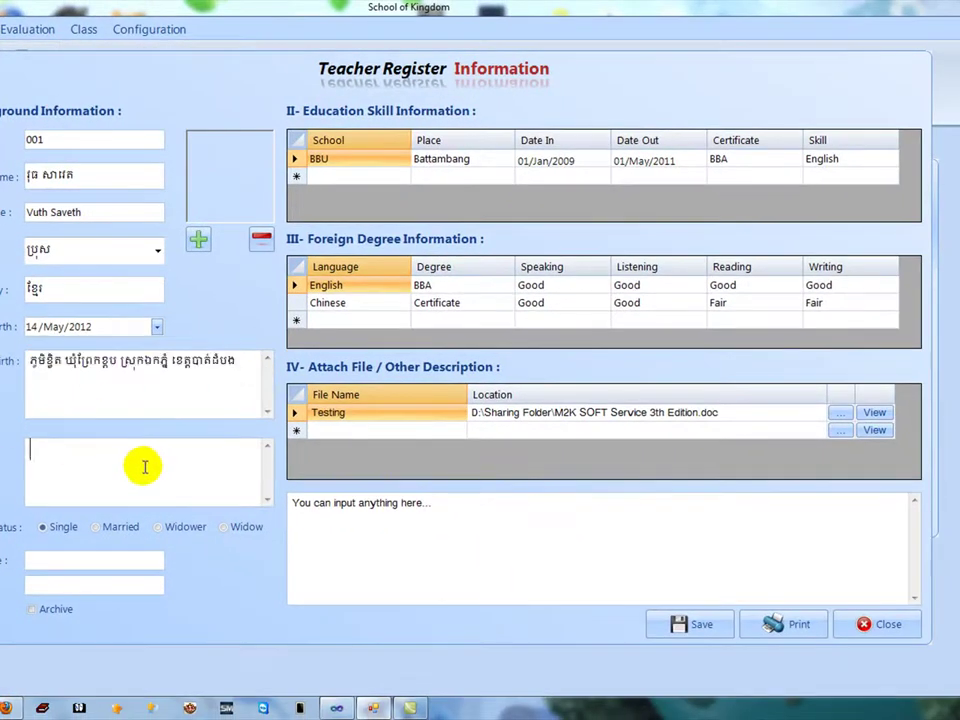
key(ctrl+v)
click(706, 634)
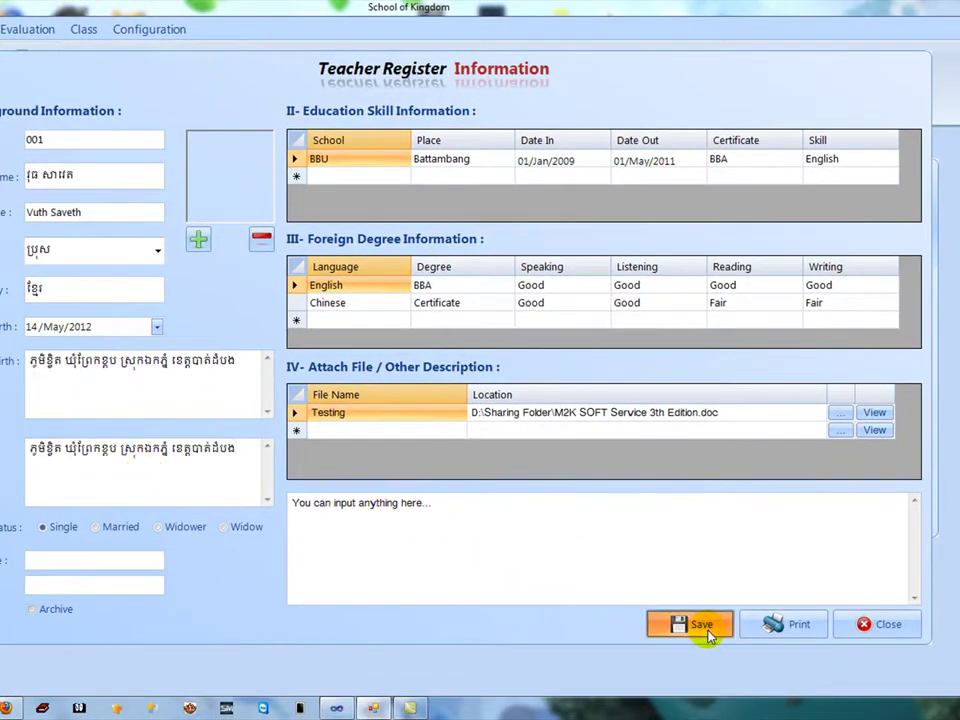
click(790, 624)
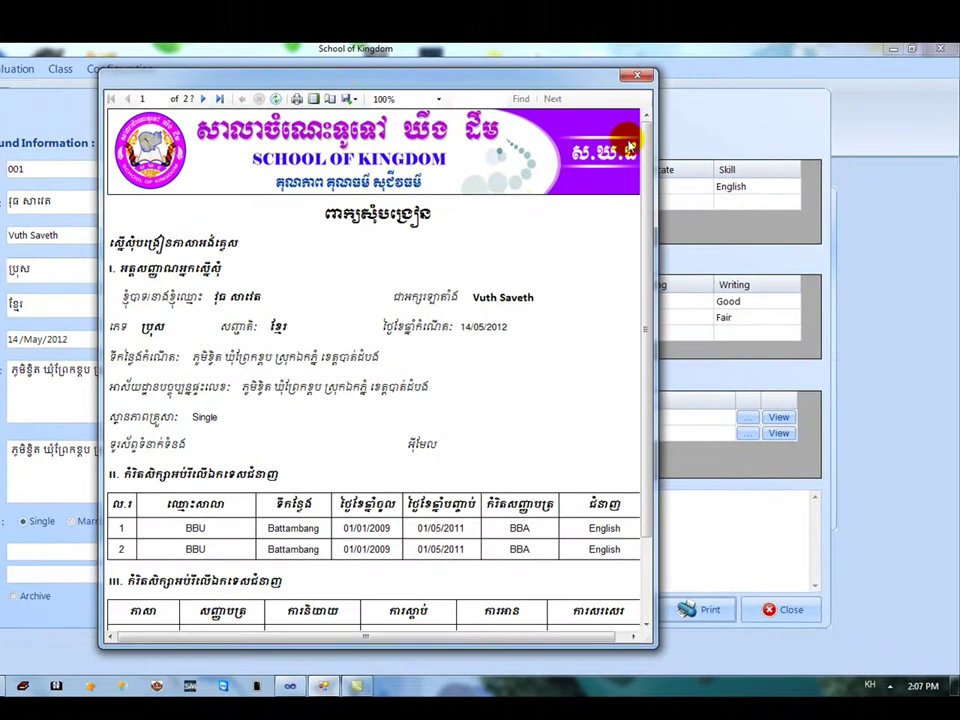
Go to page 2 of the report preview and export it as a Word document.
drag(647, 133, 648, 226)
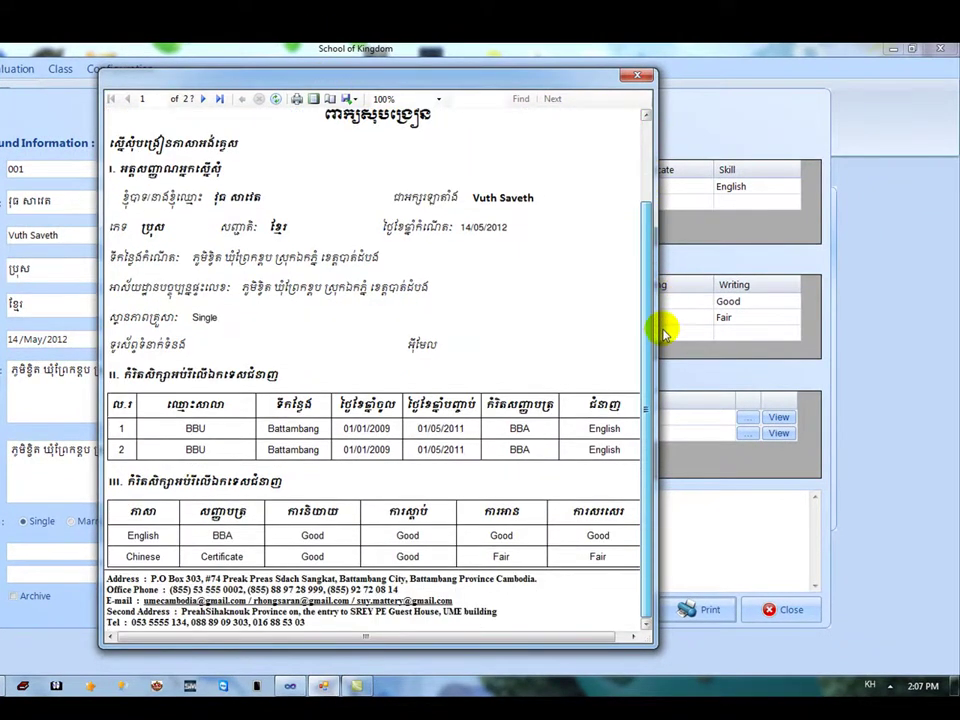
scroll(626, 113, up, 2)
click(206, 100)
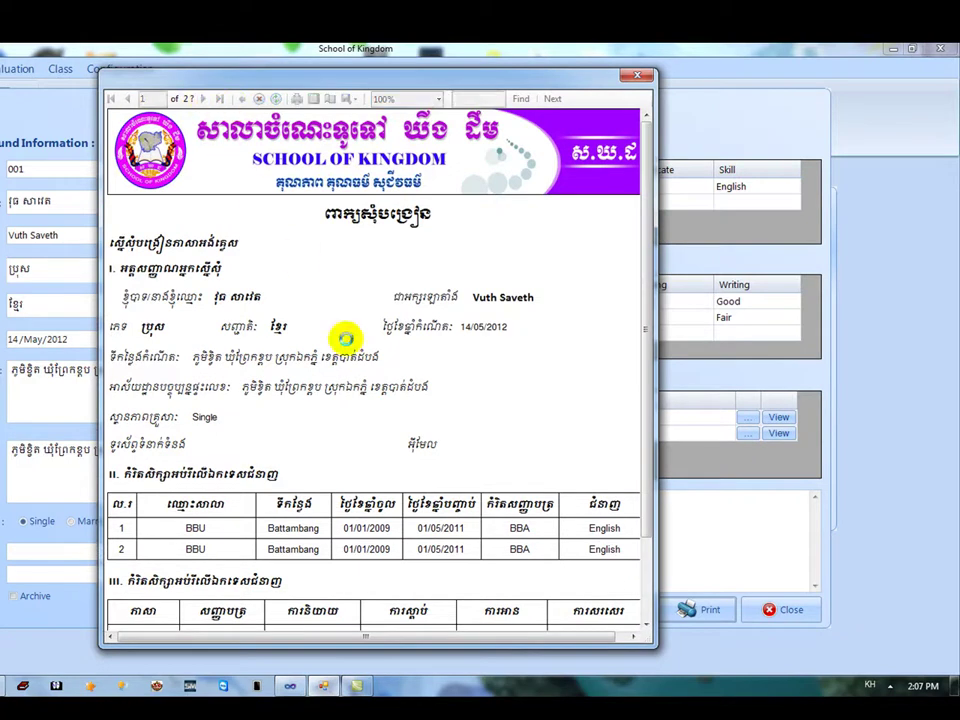
drag(641, 249, 653, 445)
scroll(630, 220, up, 1)
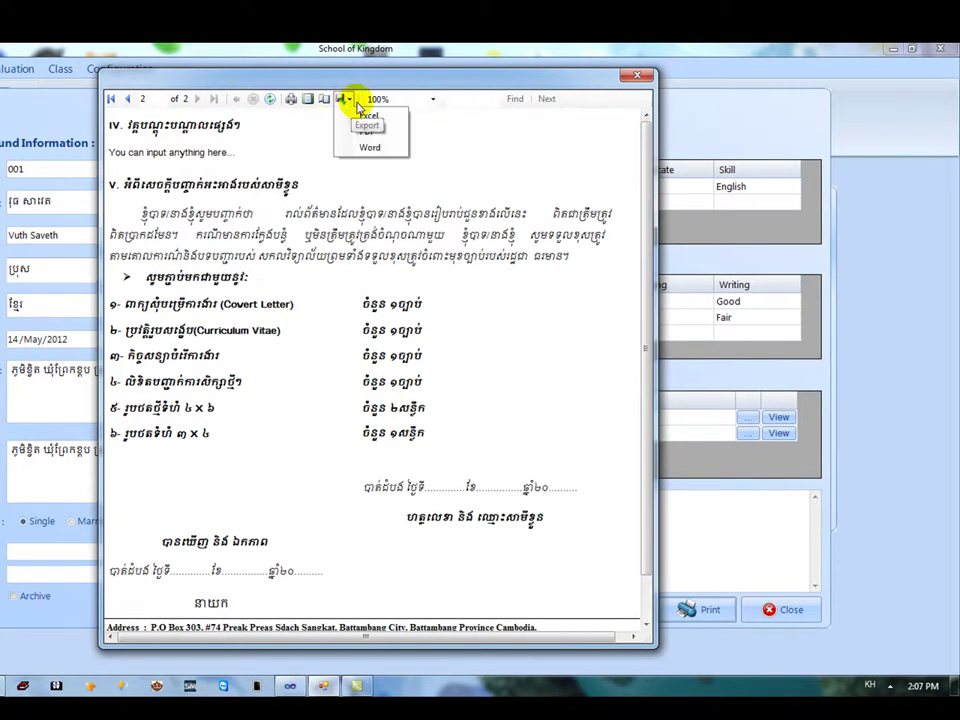
click(370, 148)
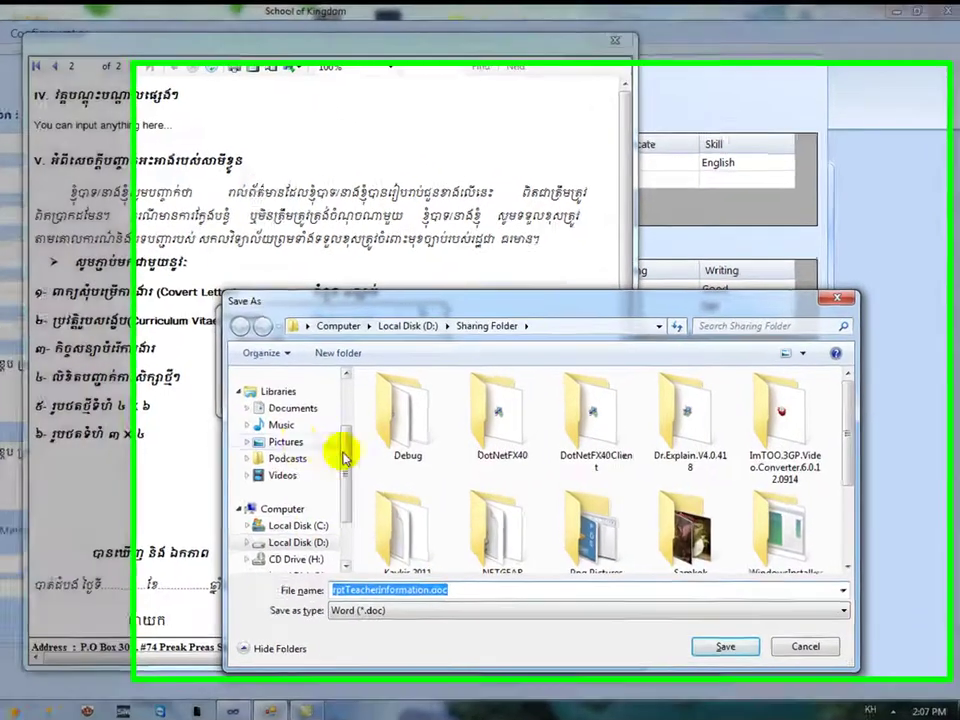
scroll(382, 399, up, 2)
click(182, 392)
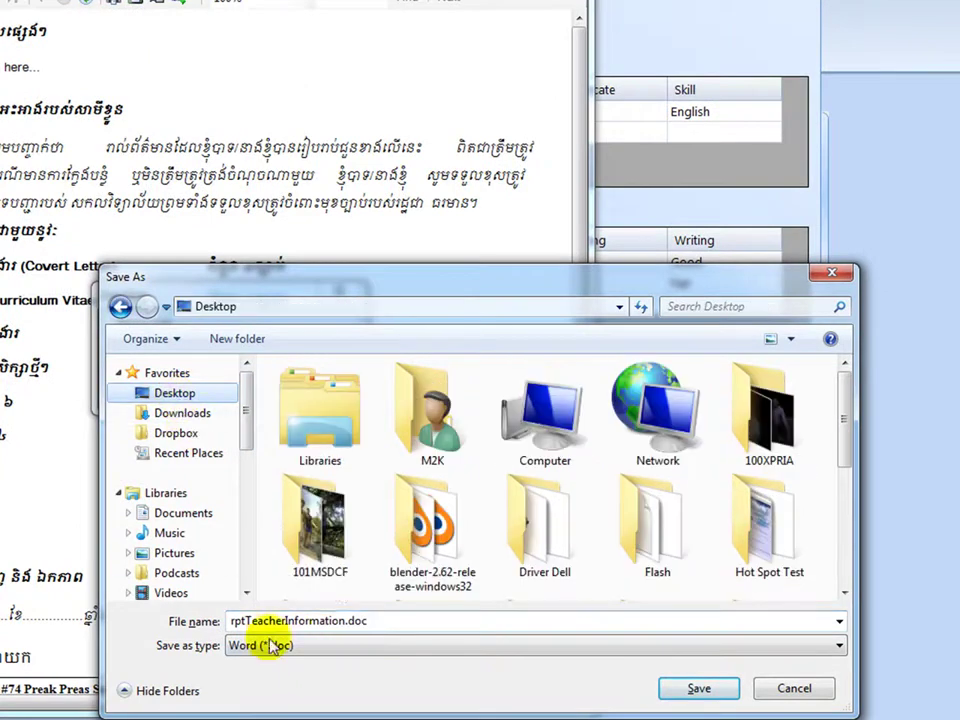
double_click(340, 622)
click(333, 590)
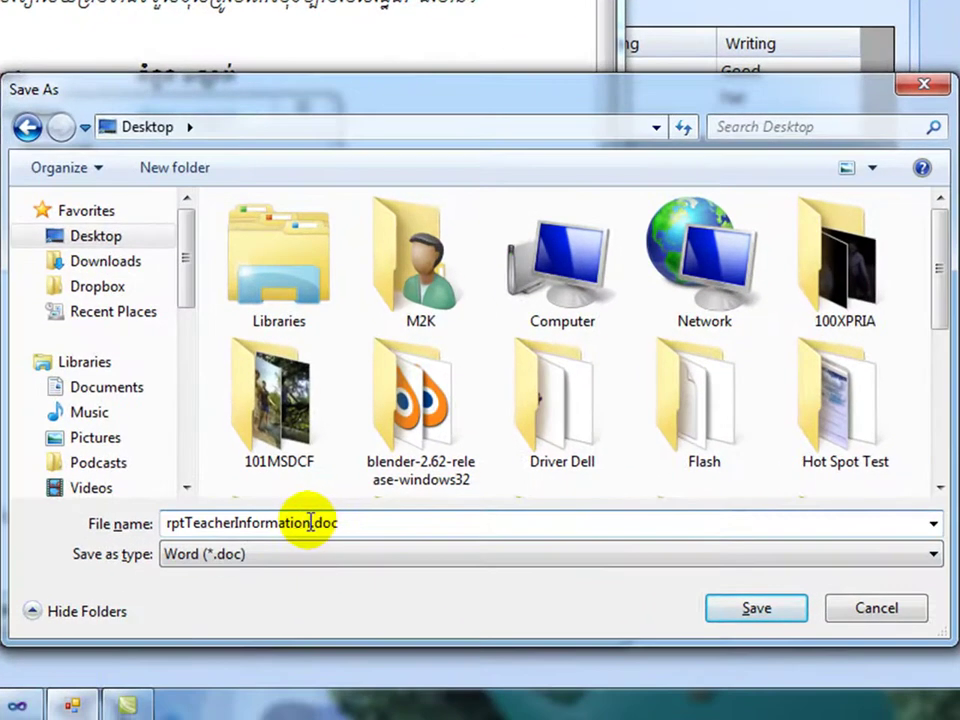
drag(313, 522, 124, 527)
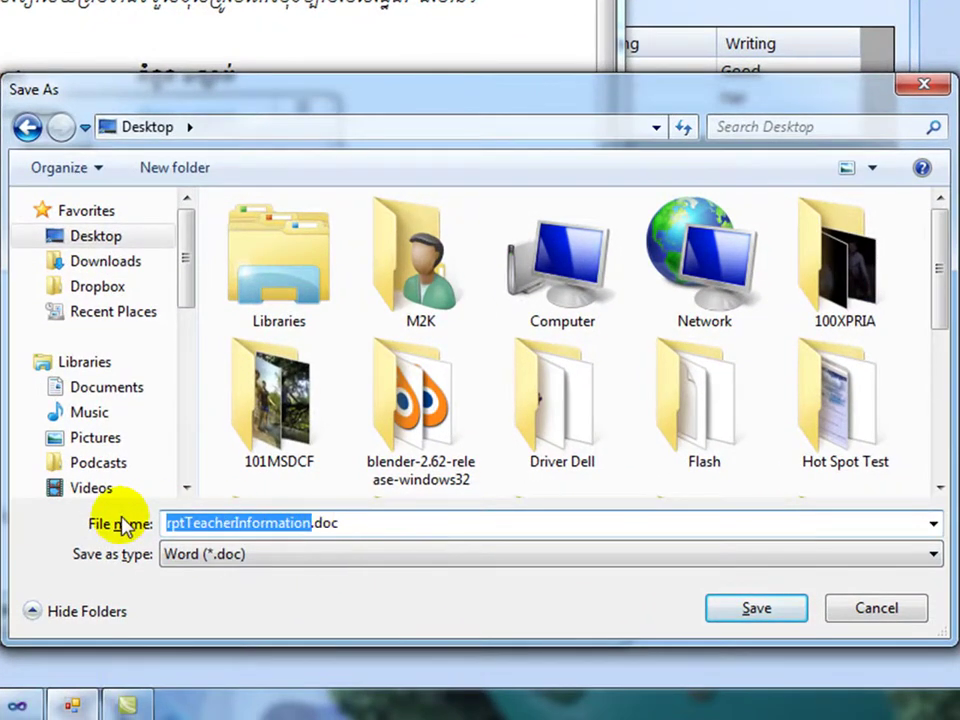
text(សេចក្តី)
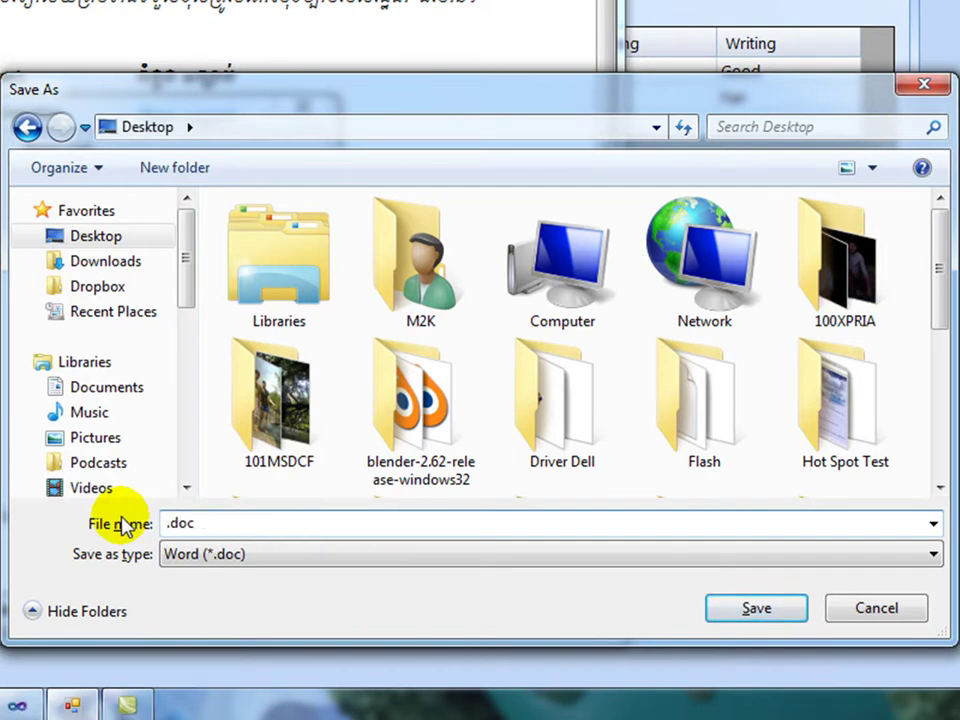
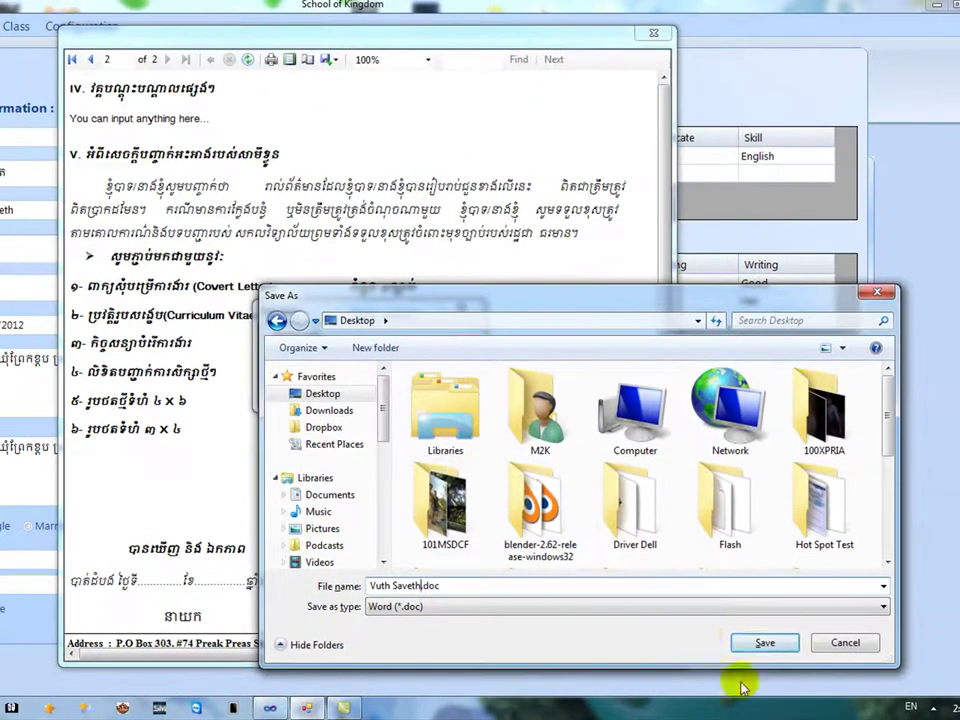
click(762, 642)
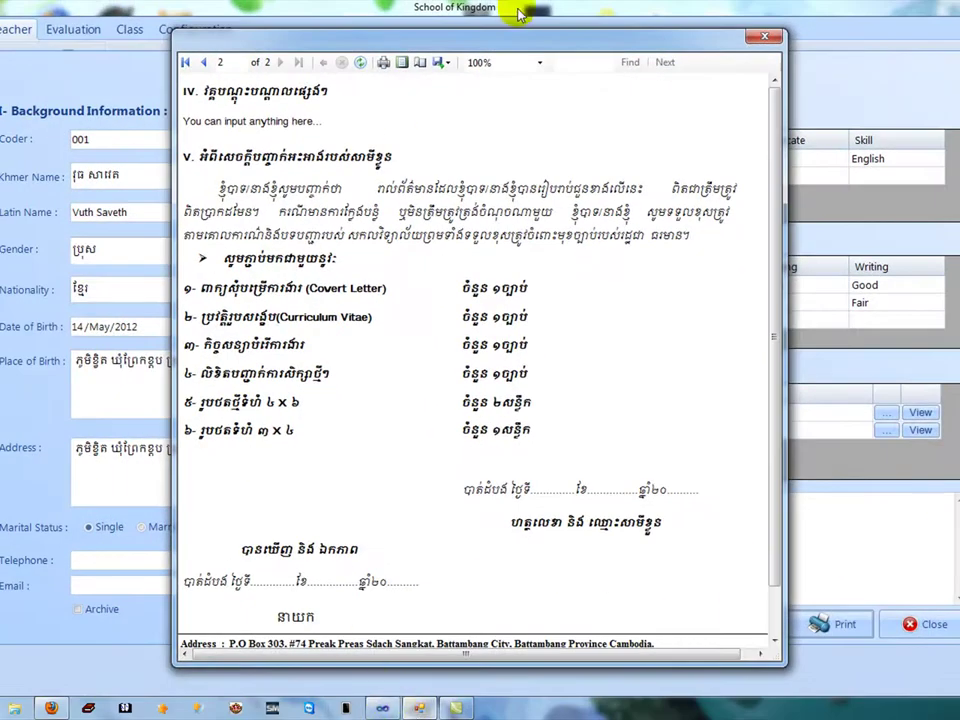
click(767, 39)
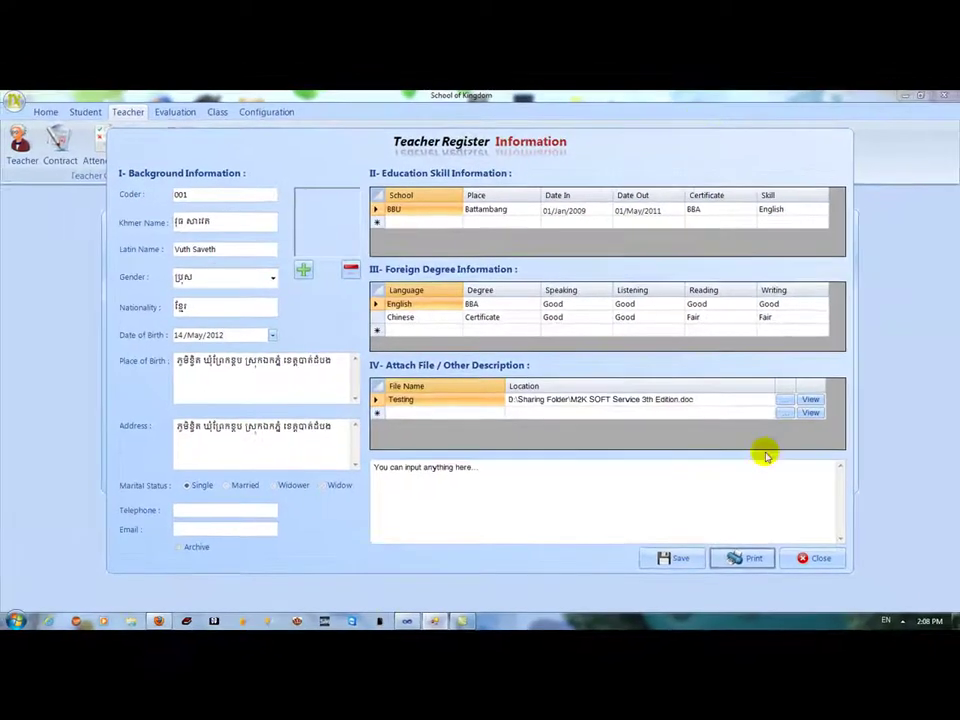
click(953, 622)
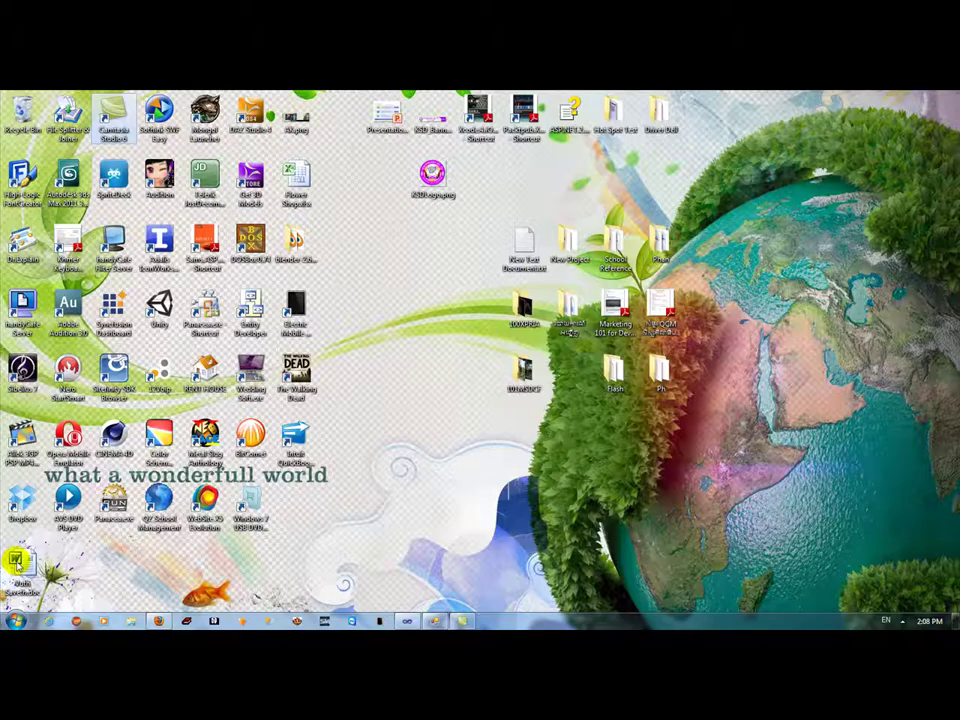
drag(17, 566, 632, 462)
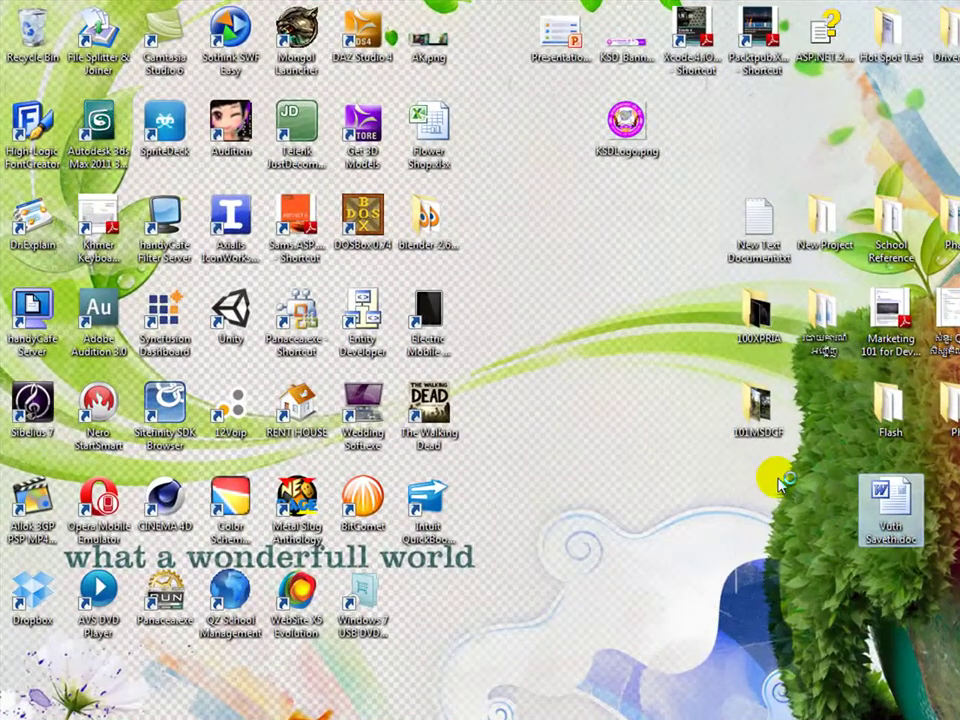
key(Return)
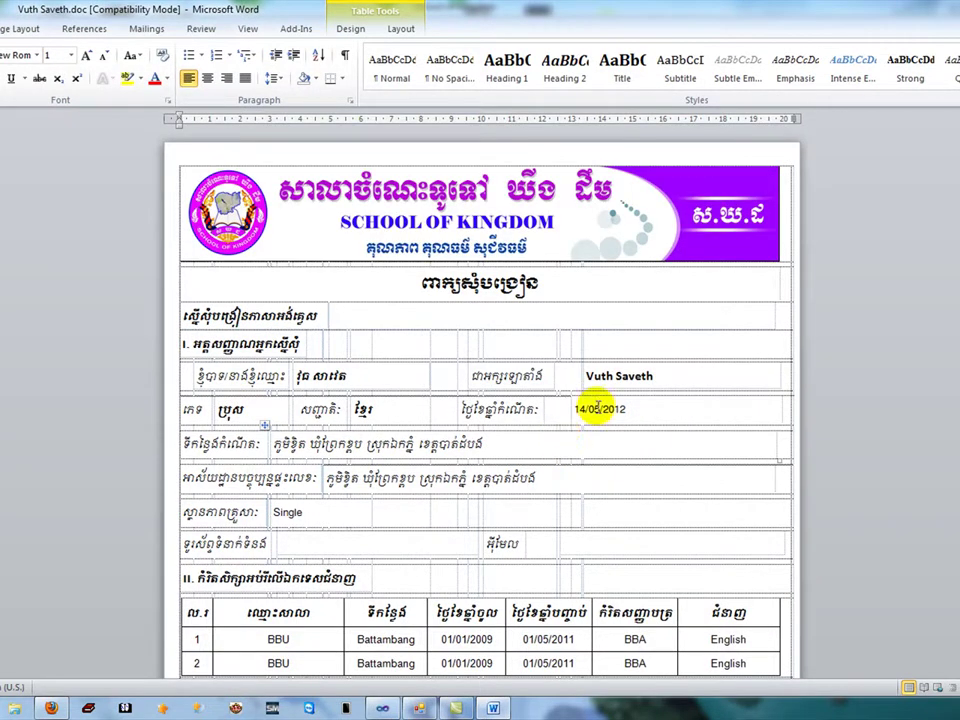
Scroll through every page of the exported teacher report in Word, then open its print preview.
scroll(480, 400, down, 15)
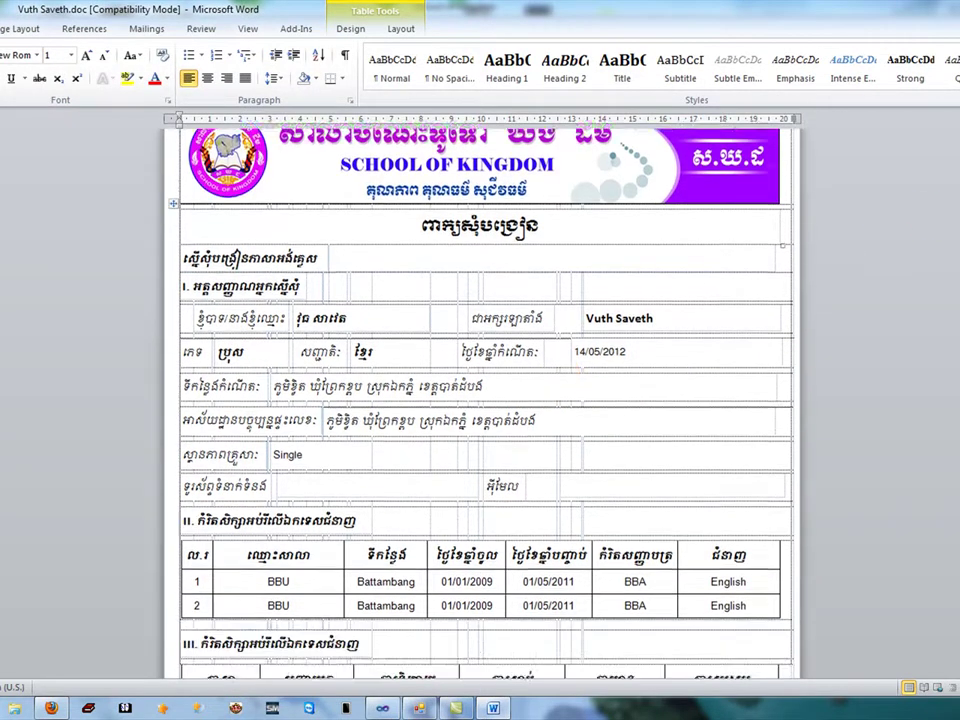
scroll(480, 400, up, 15)
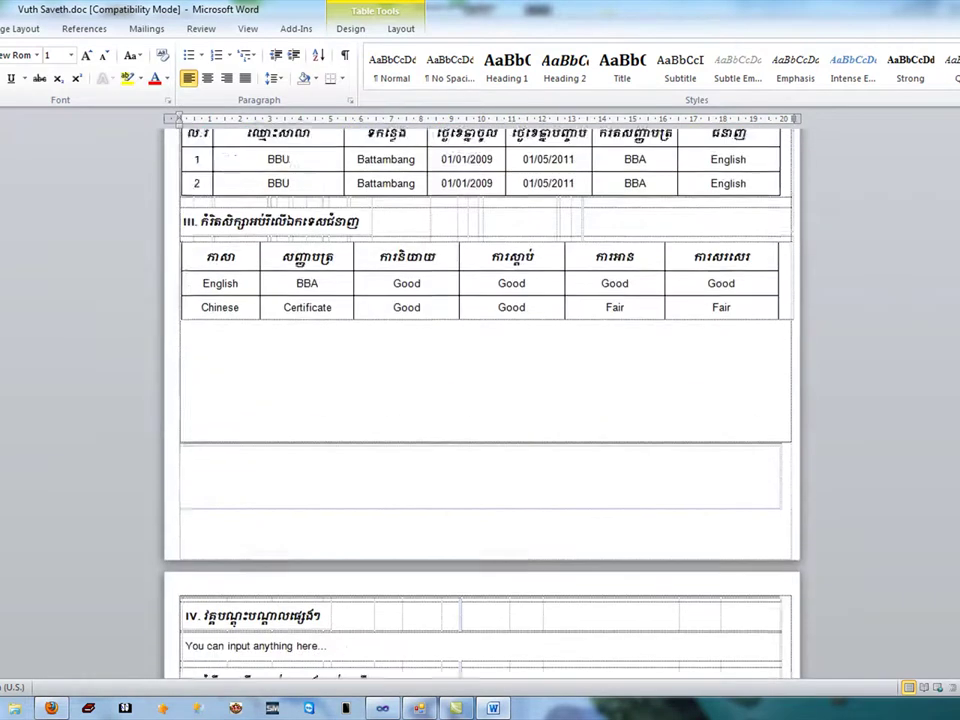
scroll(480, 400, down, 4)
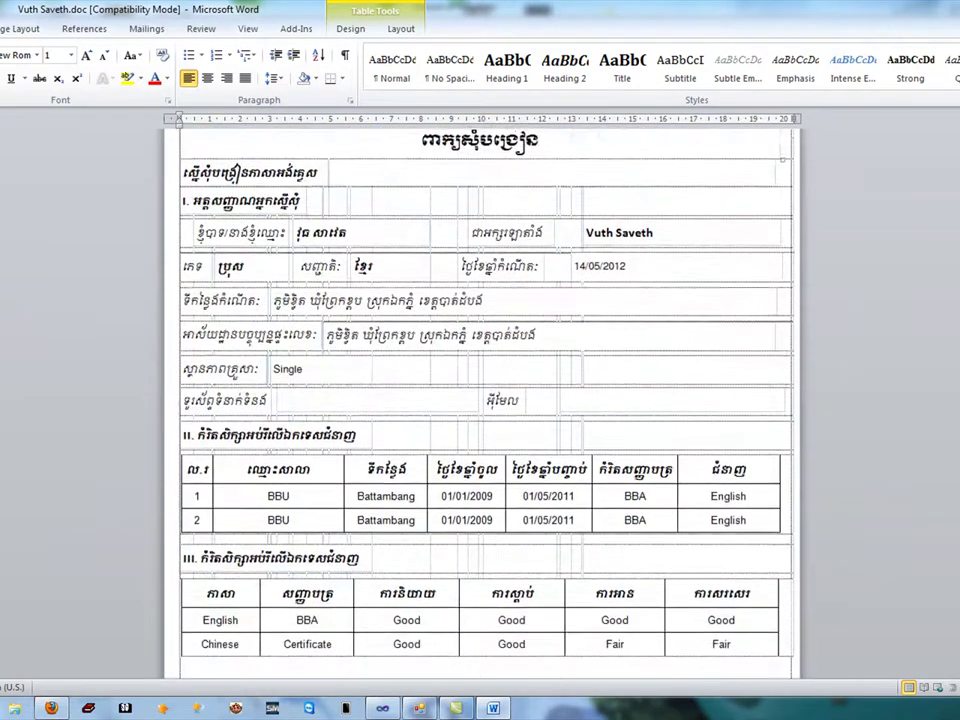
scroll(480, 400, down, 15)
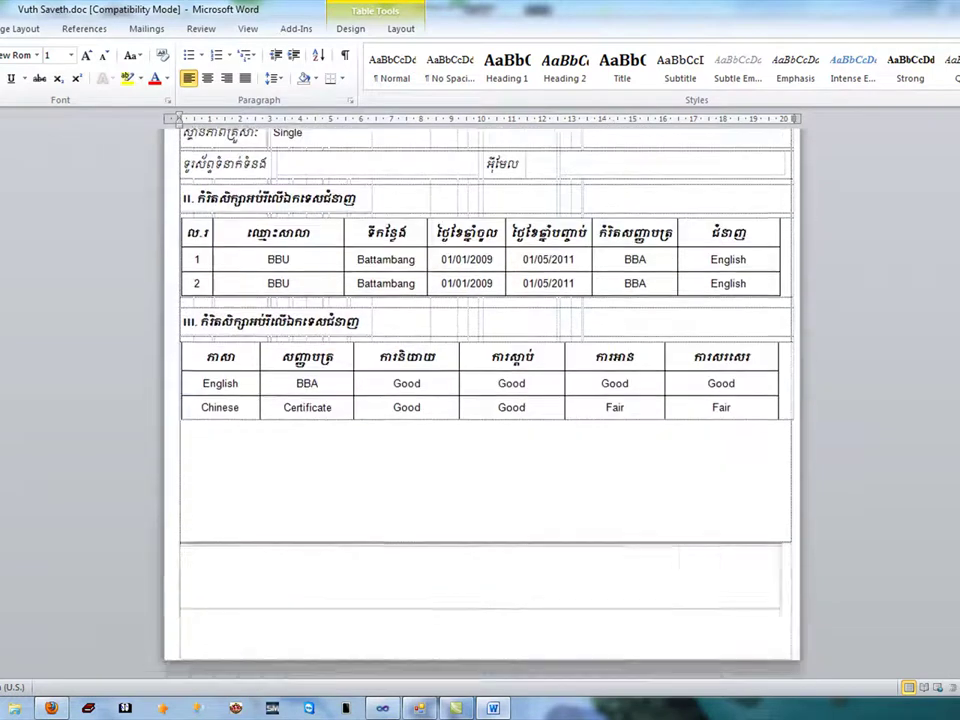
scroll(480, 400, down, 8)
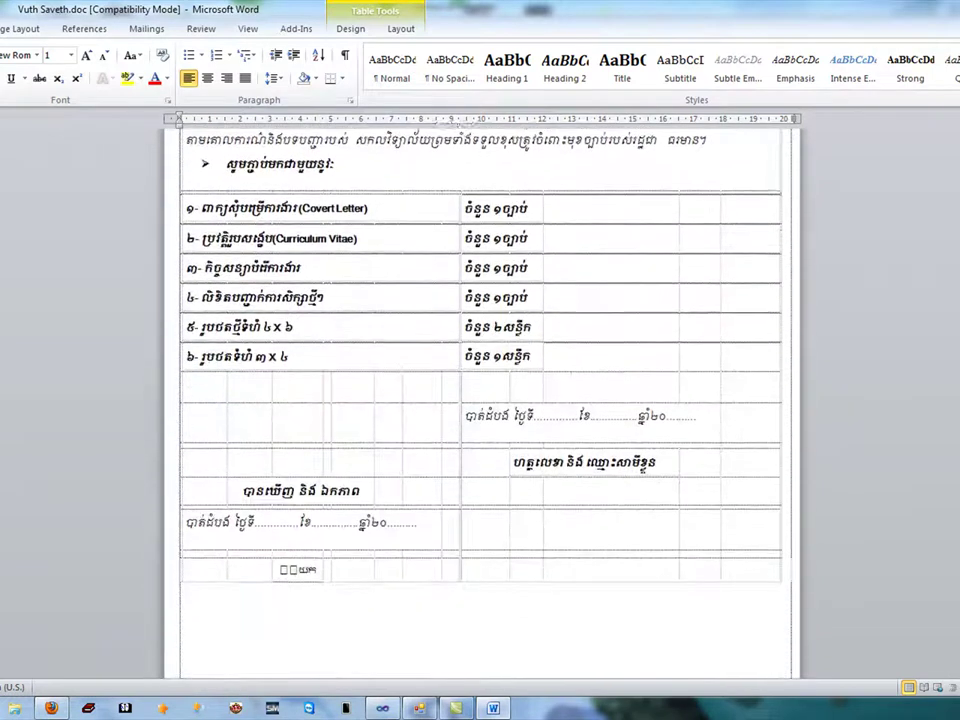
scroll(480, 400, up, 20)
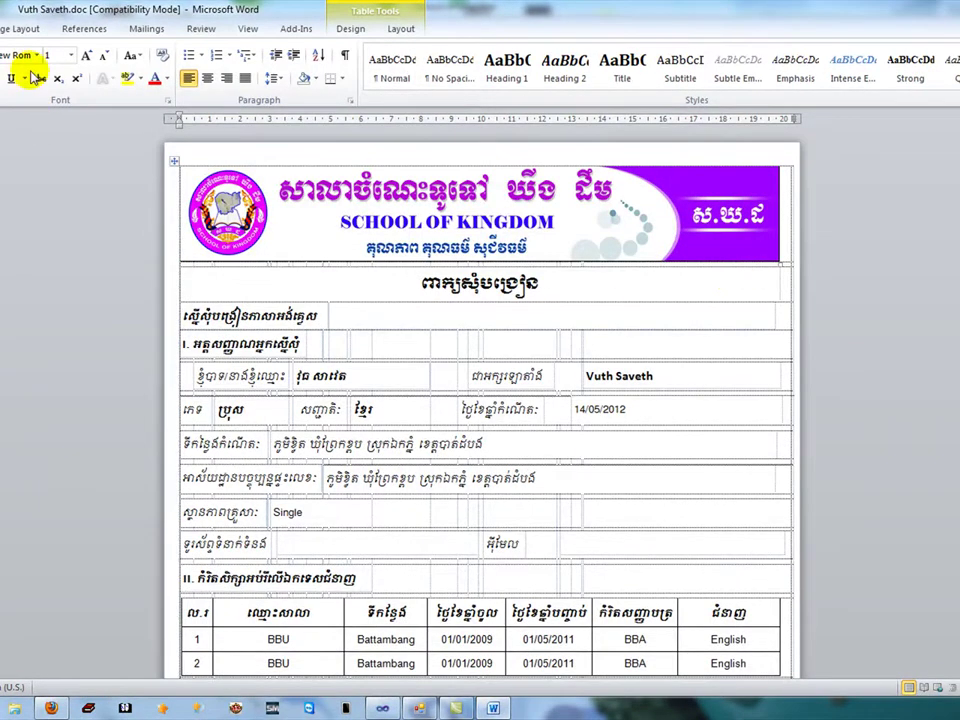
key(ctrl+p)
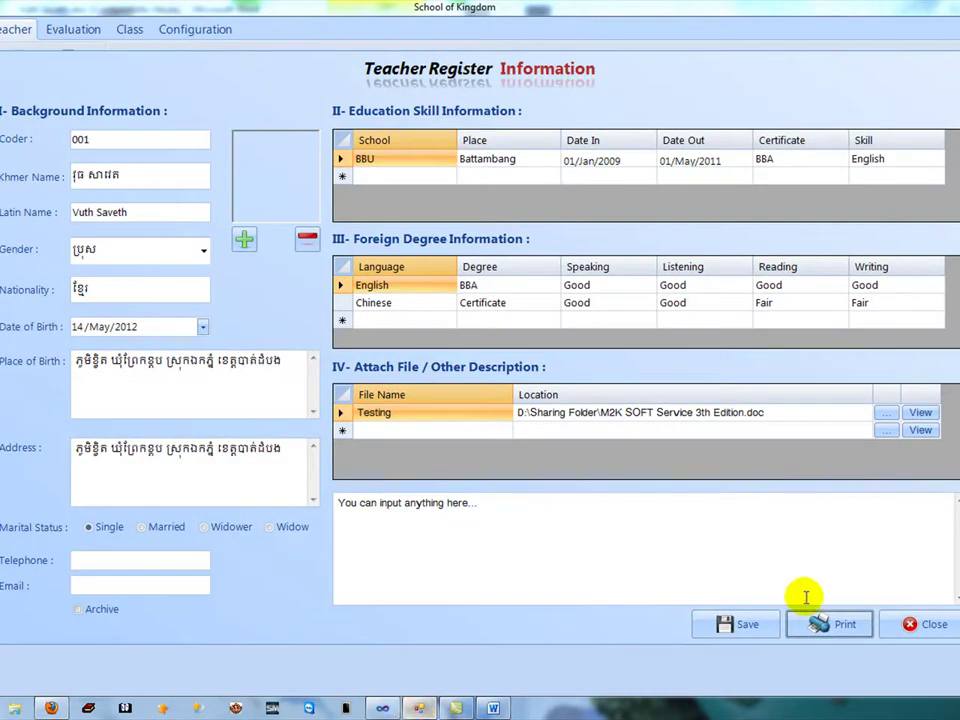
Reopen the teacher's report preview and export it to the Desktop as a PDF named after the teacher.
click(845, 622)
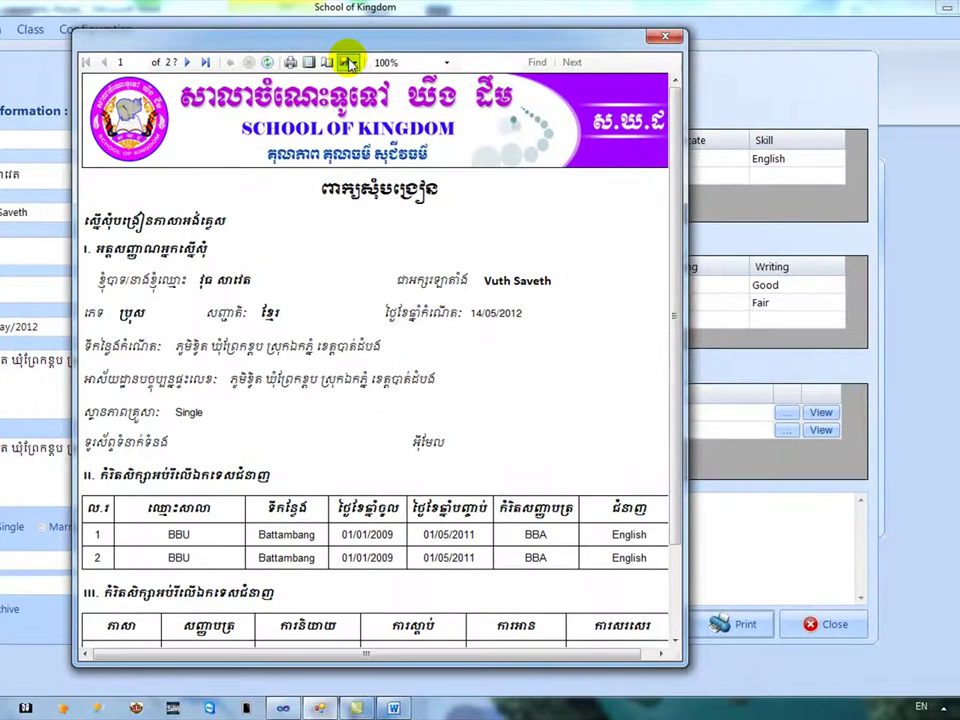
click(348, 63)
click(375, 98)
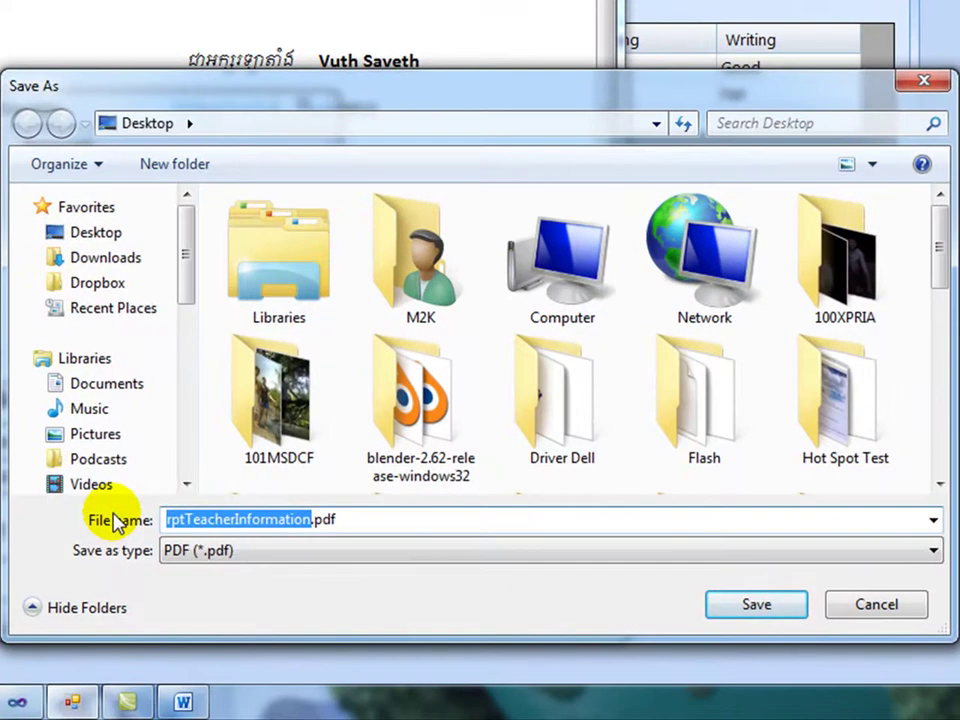
text(V)
text(uth)
key(BackSpace)
text(th)
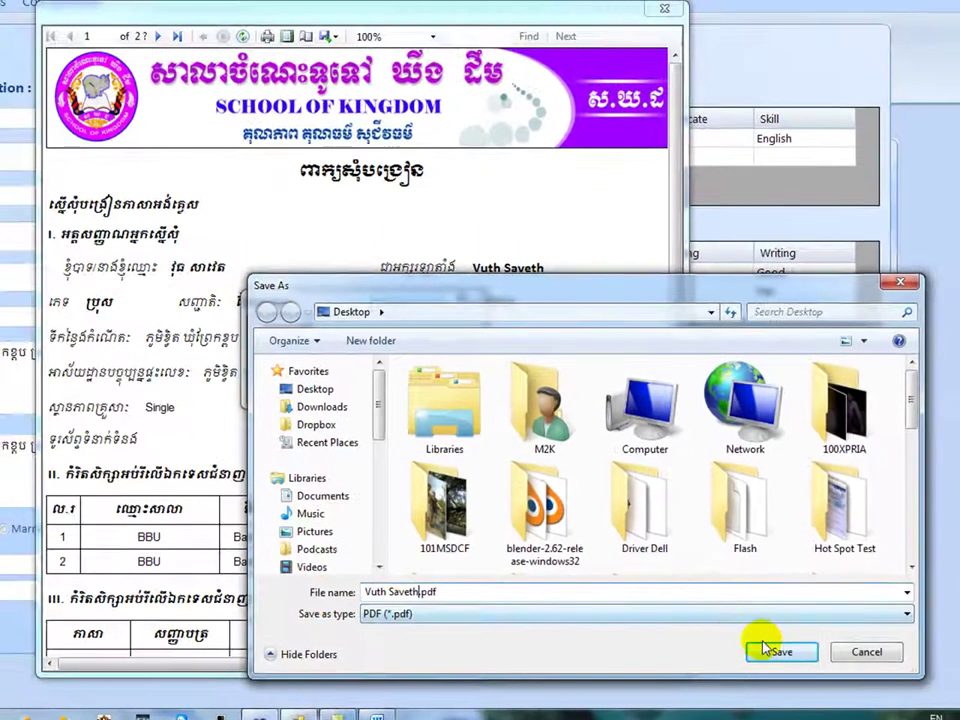
click(756, 604)
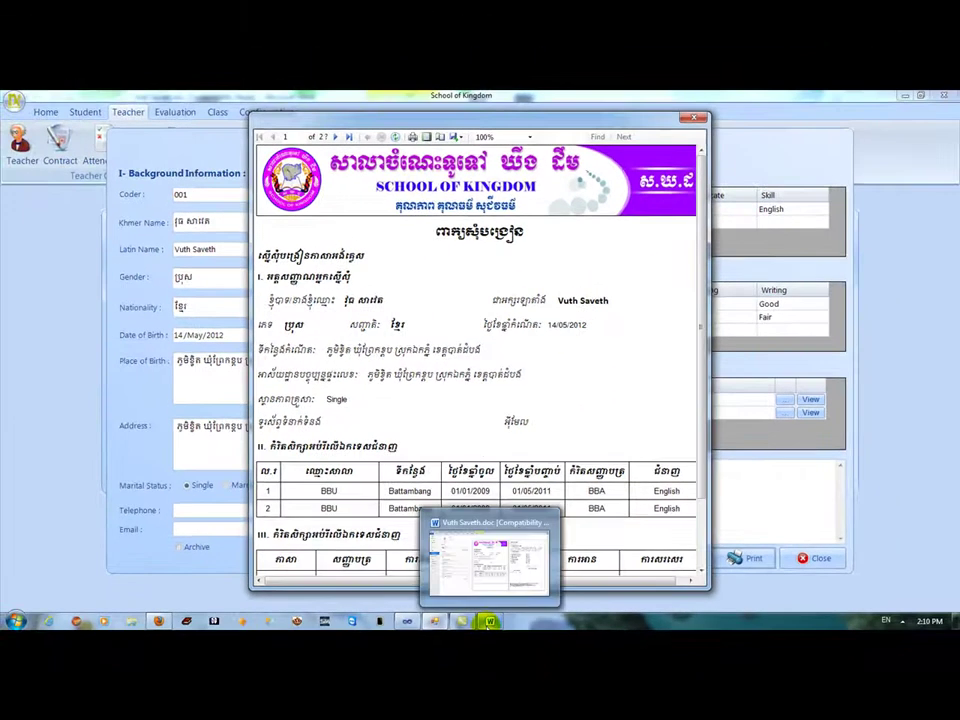
Show the desktop, then fit the exported report's whole first page in Adobe Reader.
click(902, 622)
key(super+d)
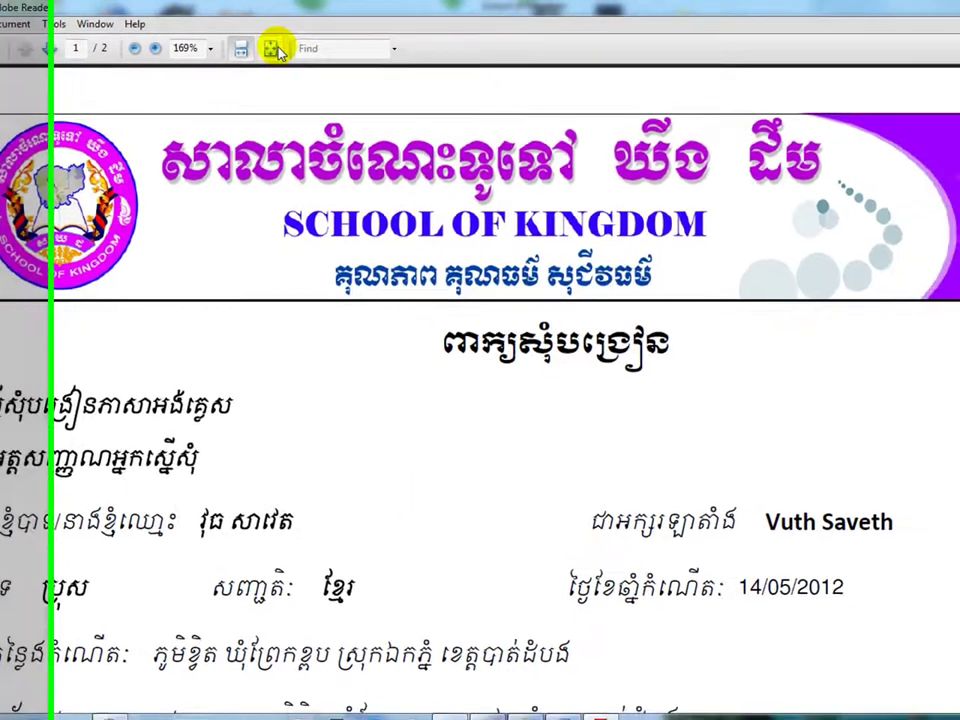
click(331, 48)
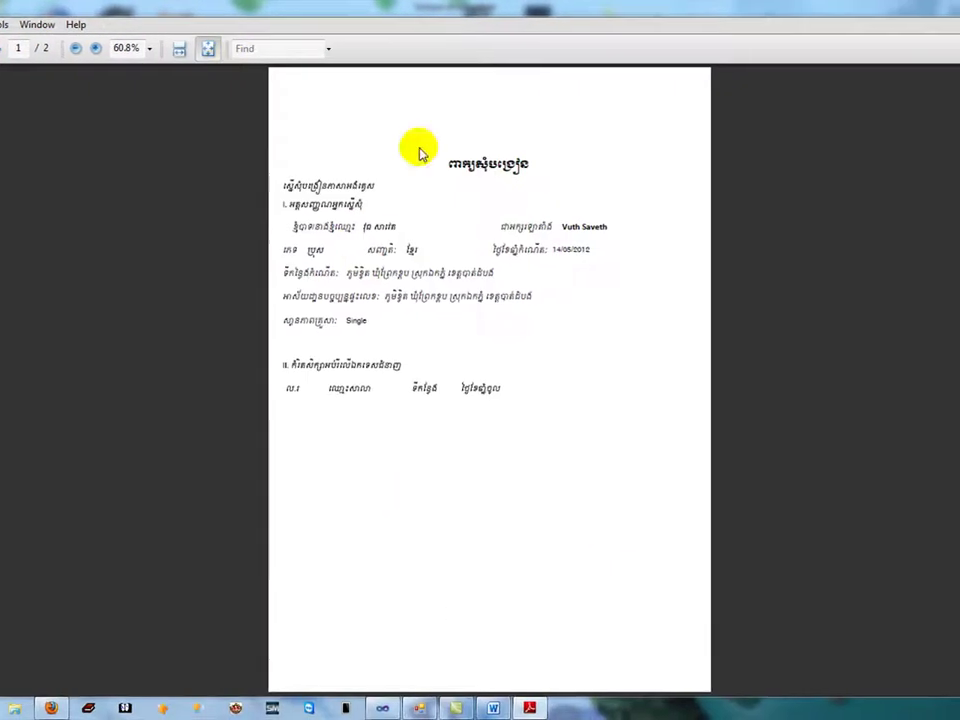